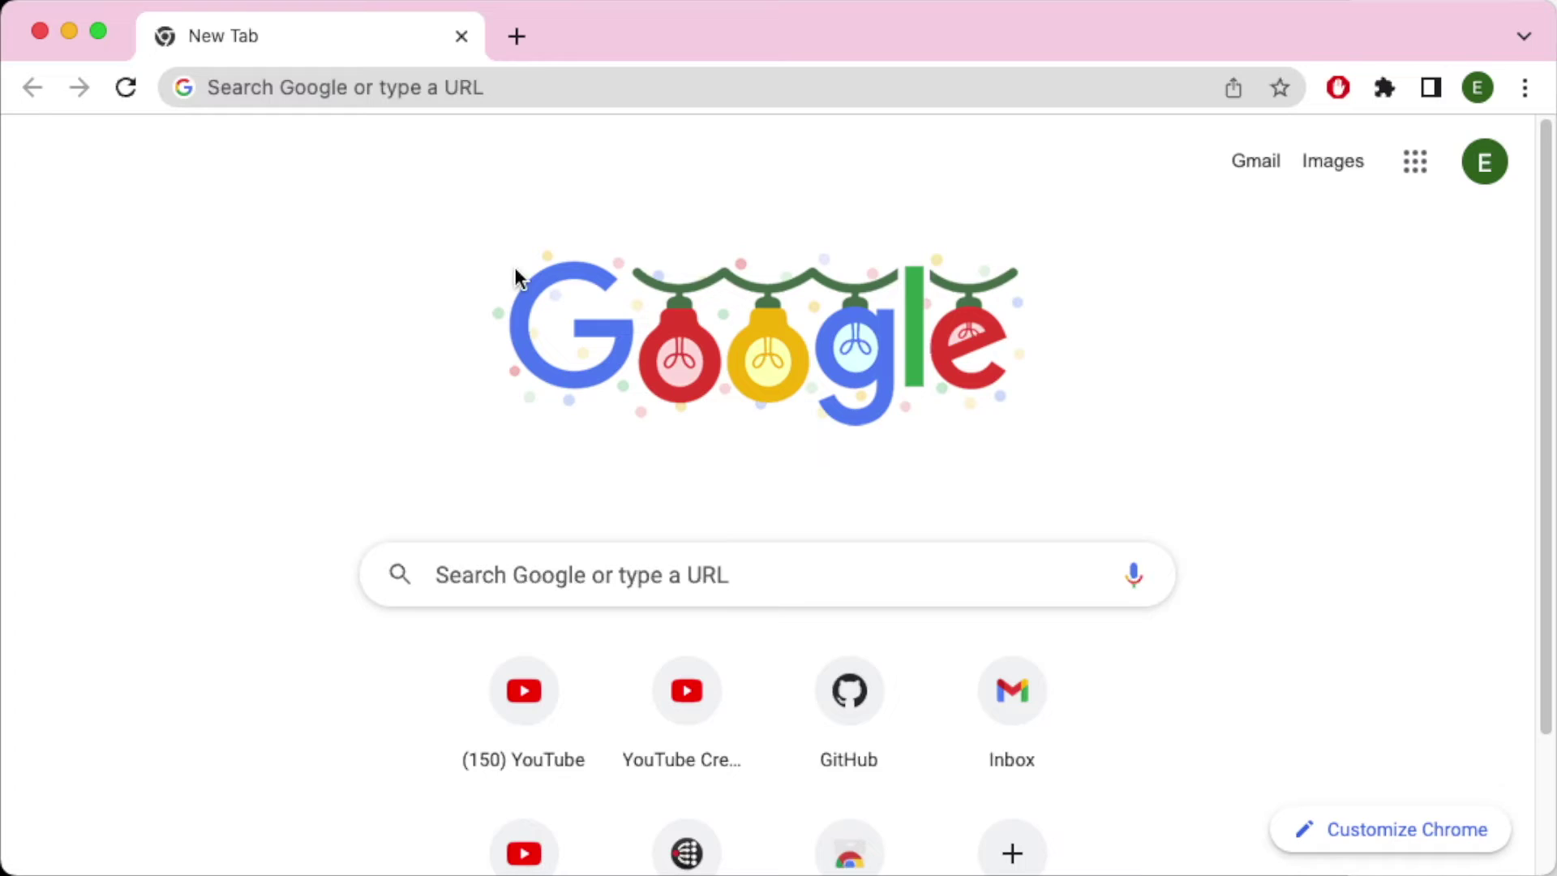
# Load socialstream.ninja and jump to the README's download and install instructions
pyautogui.click(528, 82)
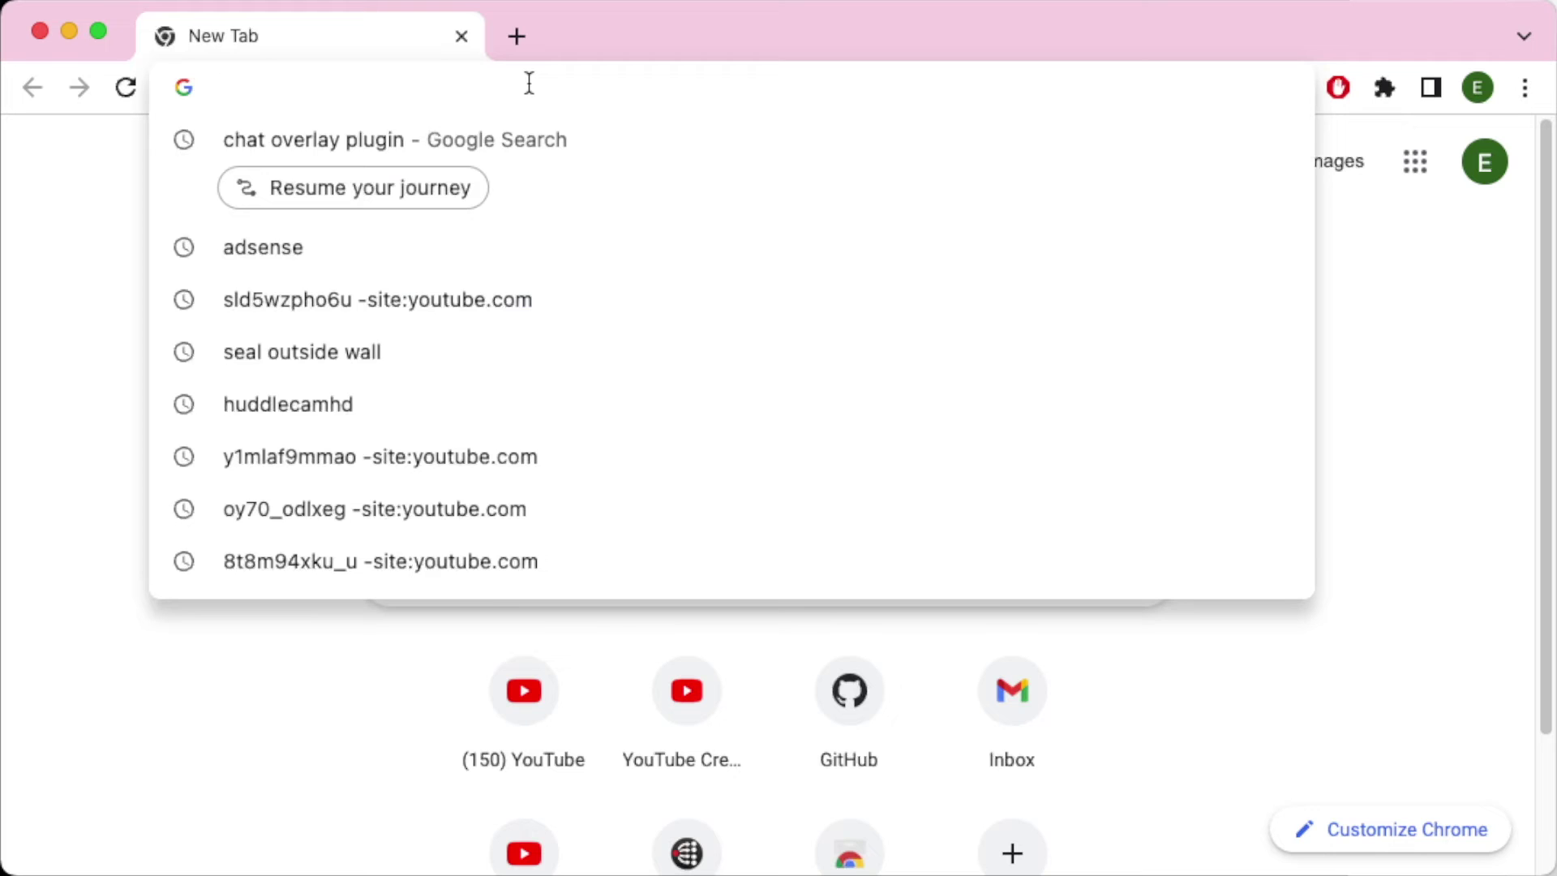
pyautogui.write('http://socialstream.ninja/')
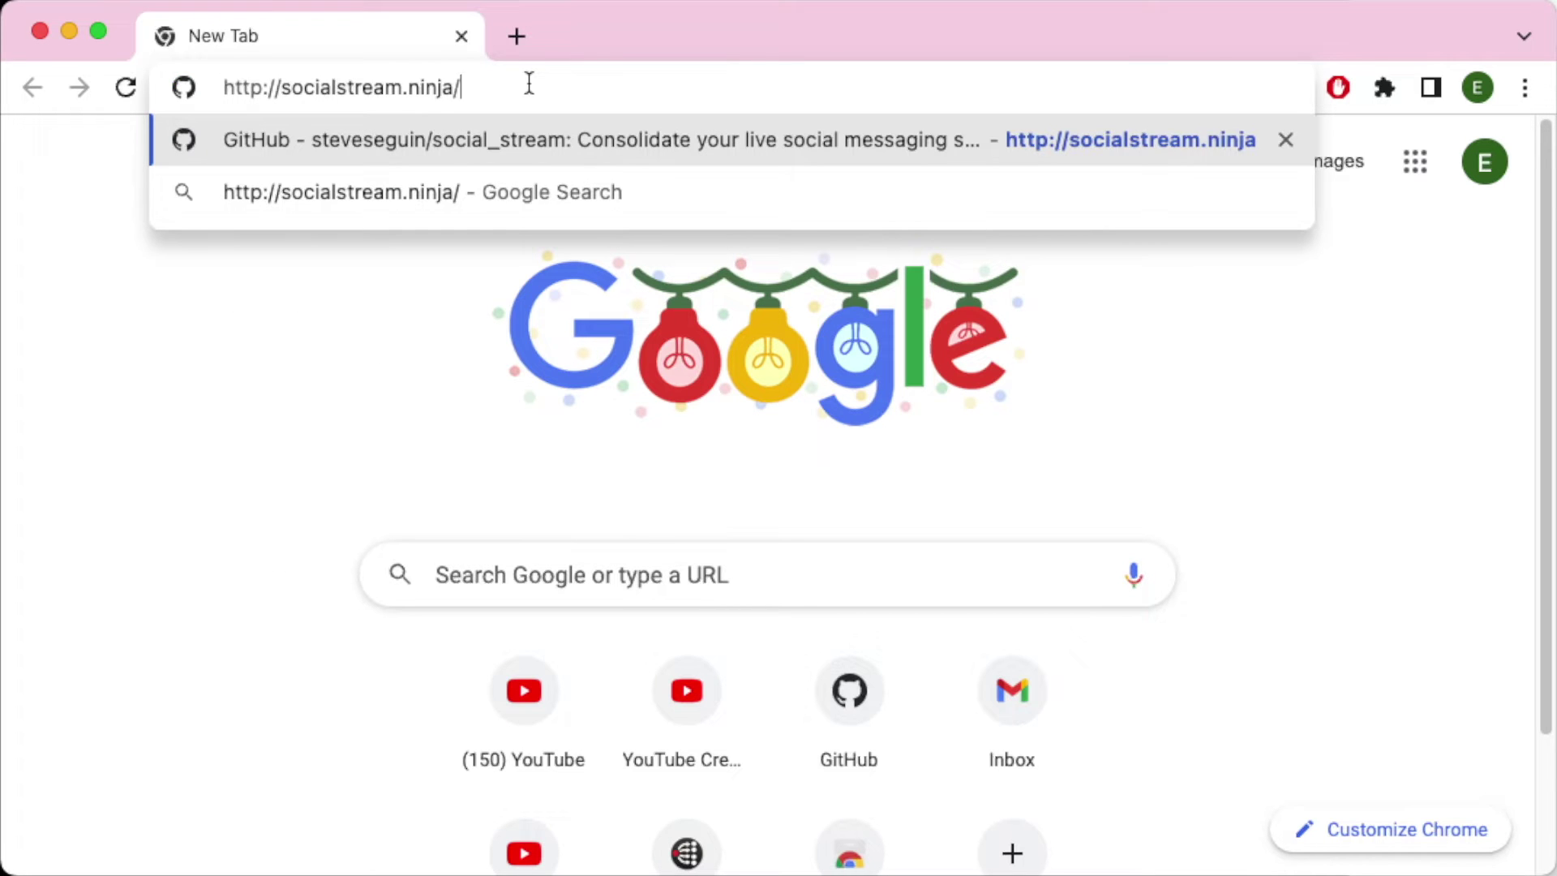
pyautogui.press('Return')
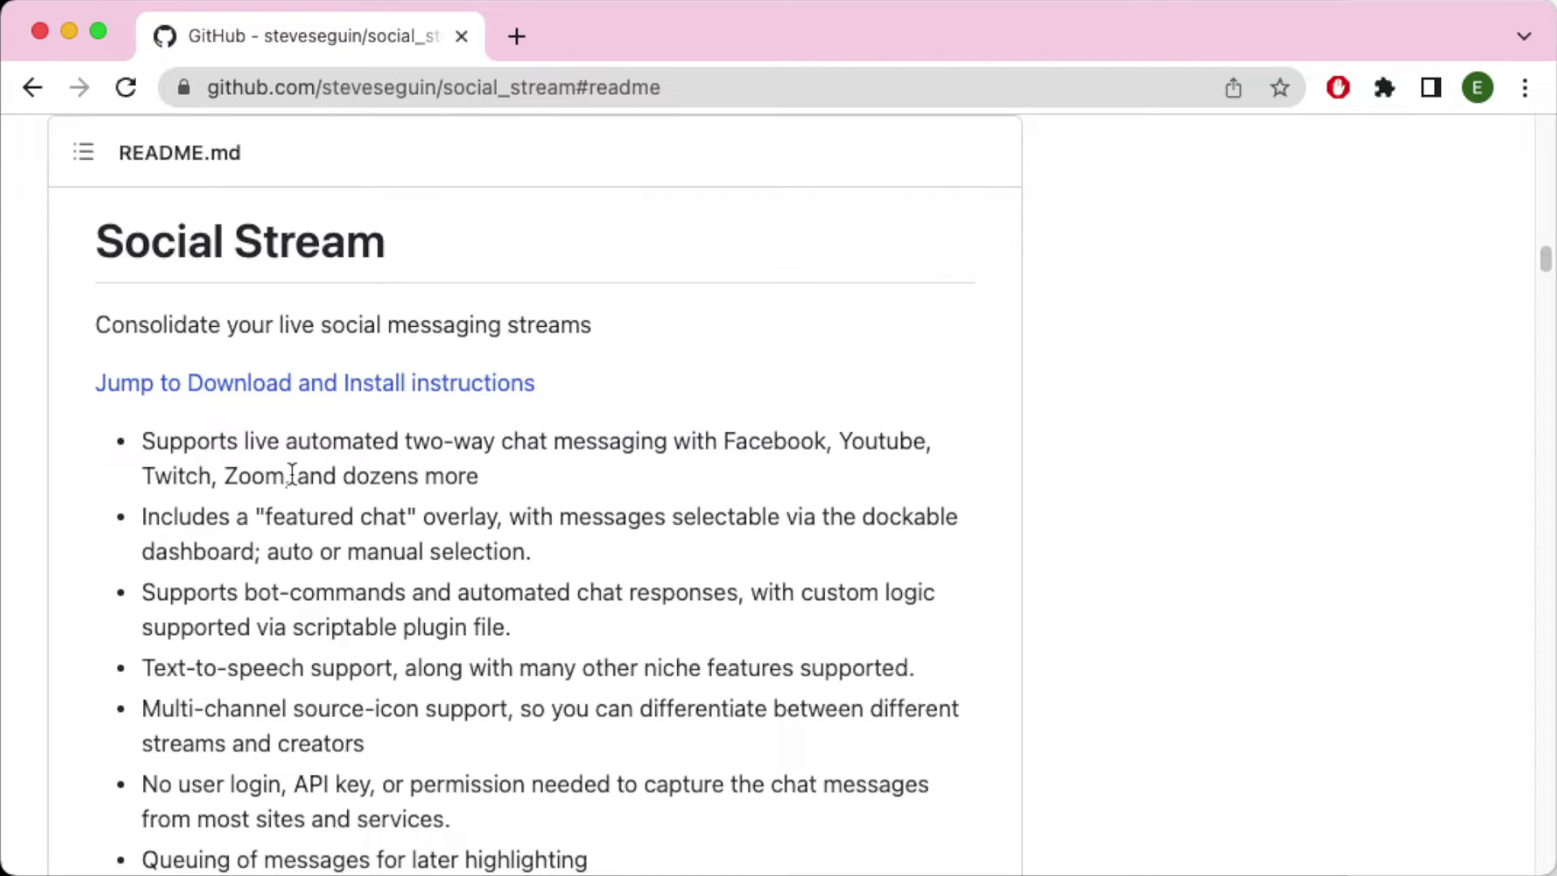
pyautogui.click(292, 388)
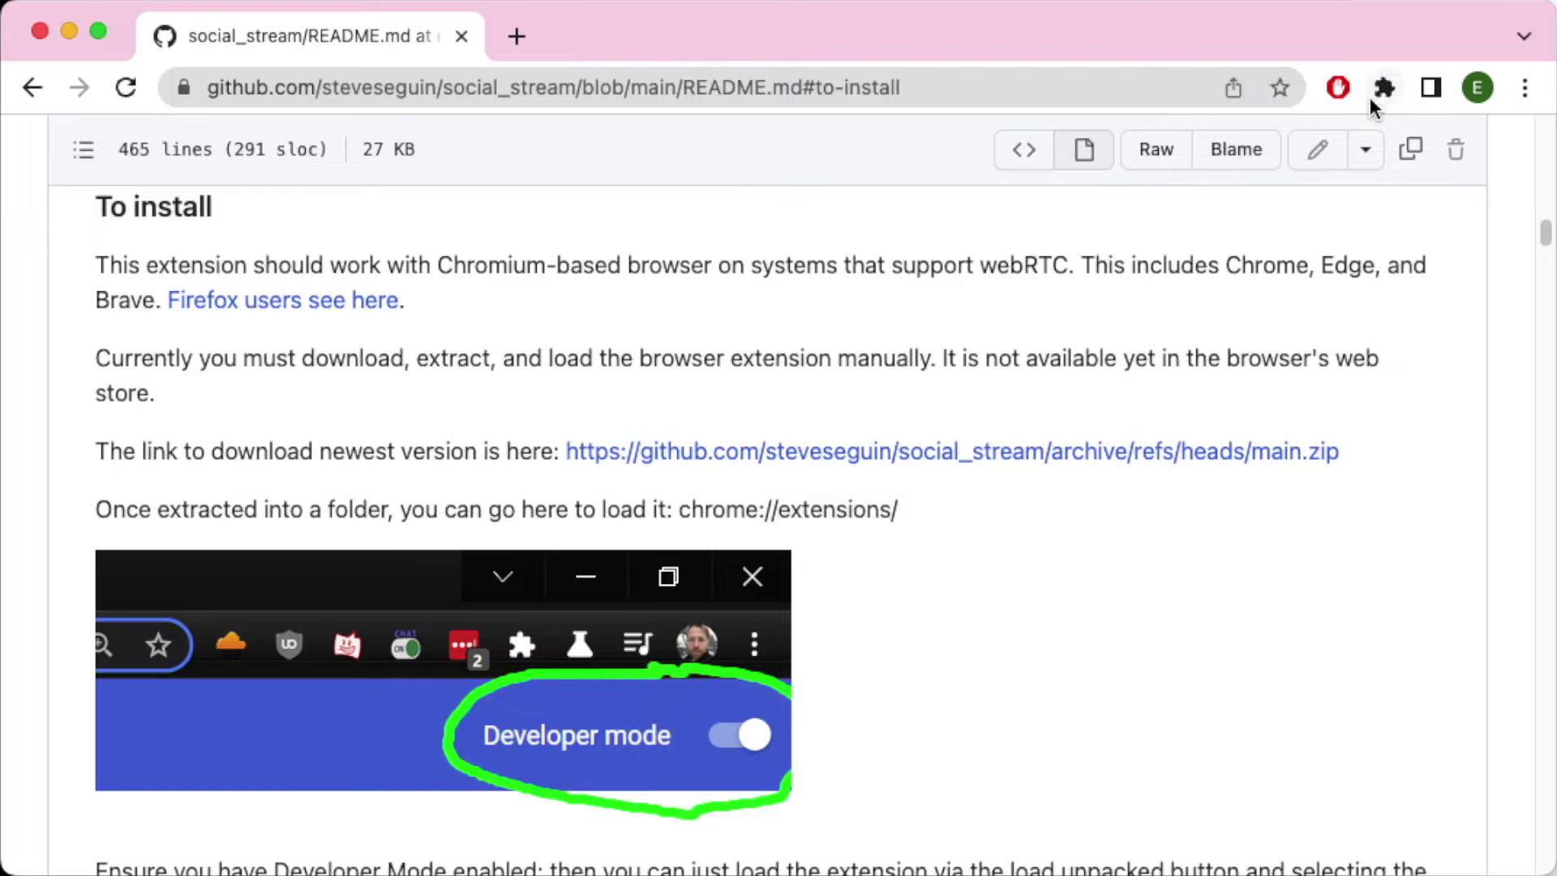
# Load the Downloads > social_stream-main folder as an unpacked Chrome extension
pyautogui.click(1382, 89)
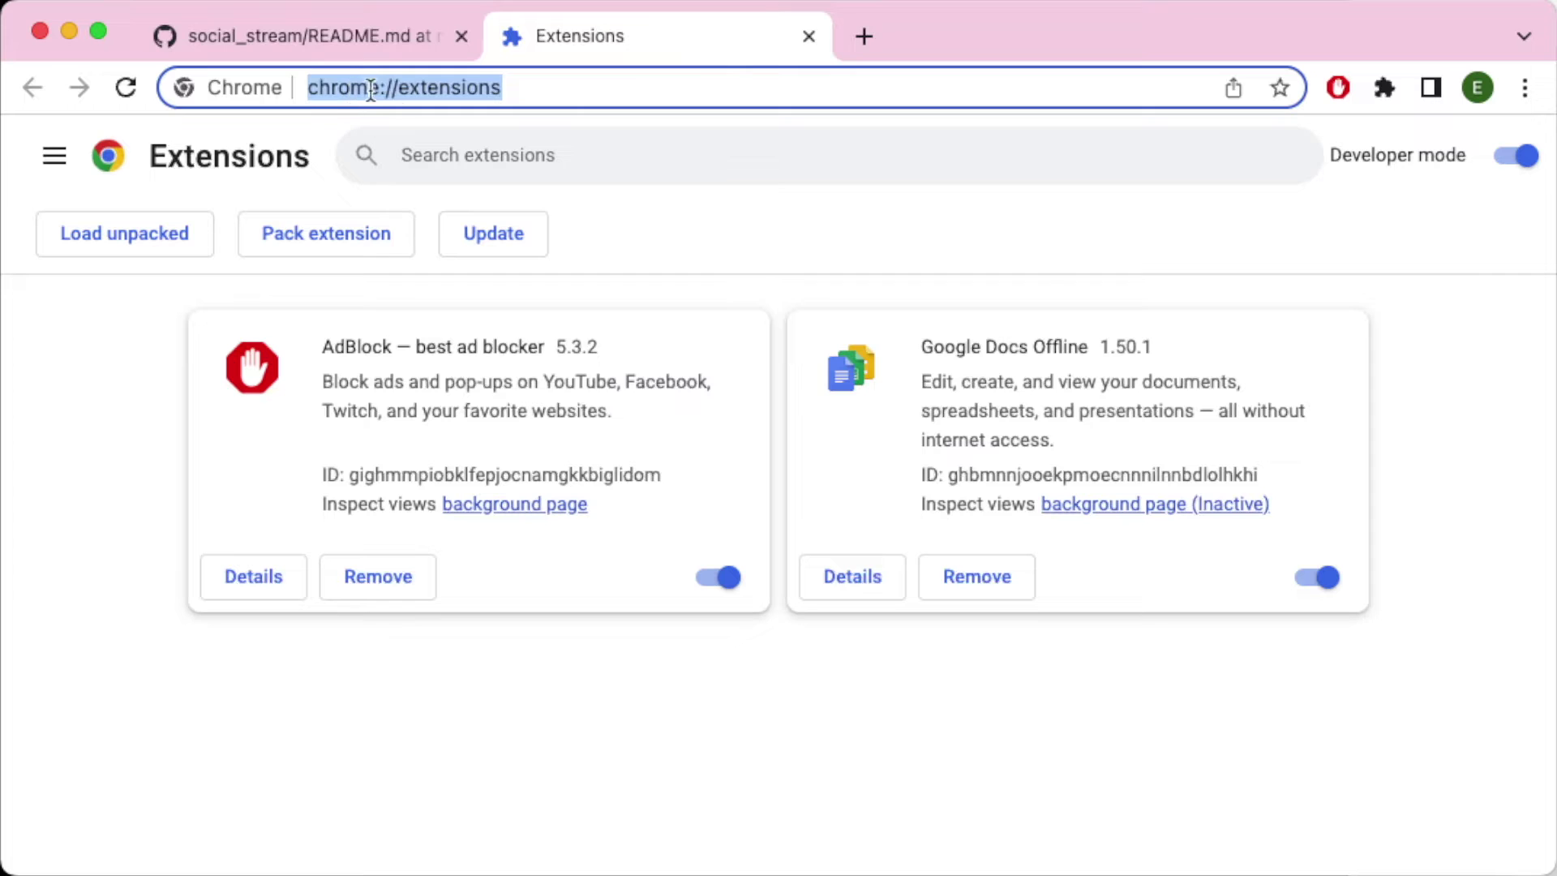
pyautogui.click(1524, 87)
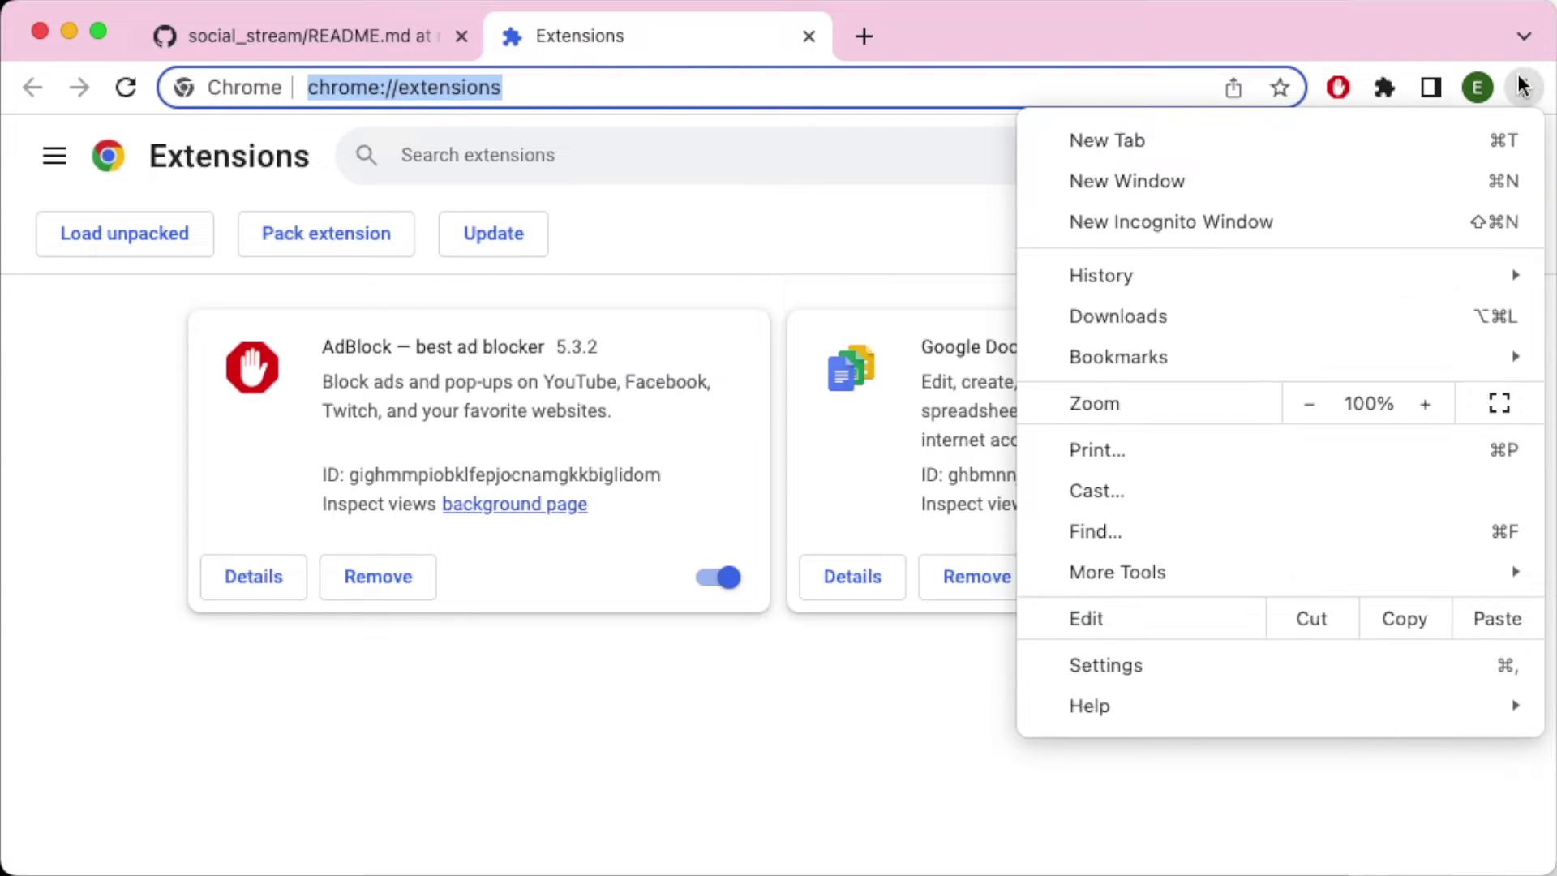
pyautogui.moveTo(1216, 572)
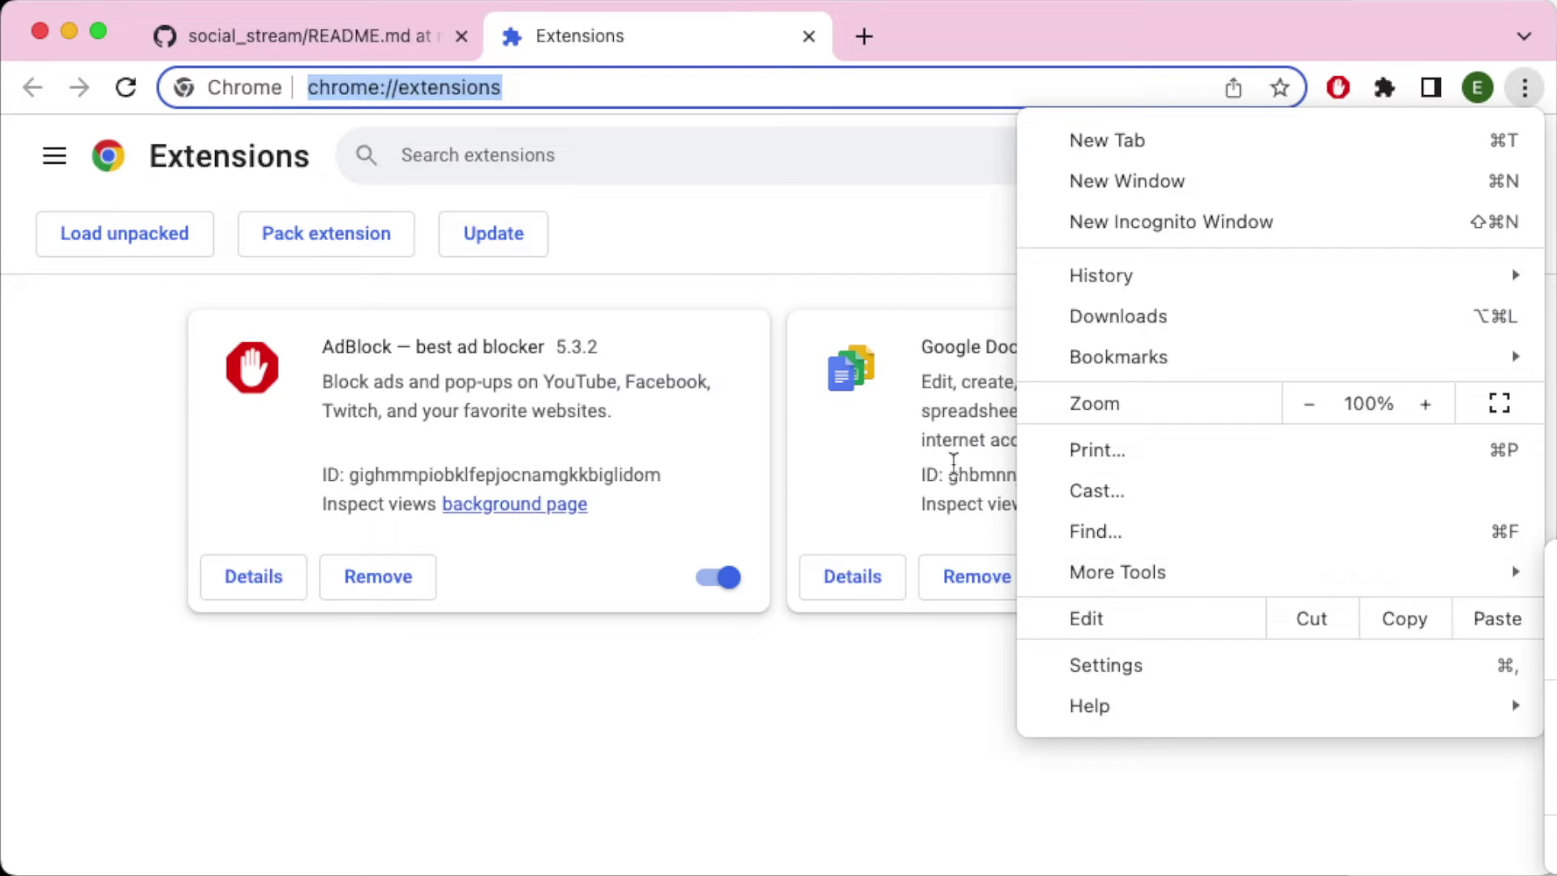
pyautogui.click(577, 743)
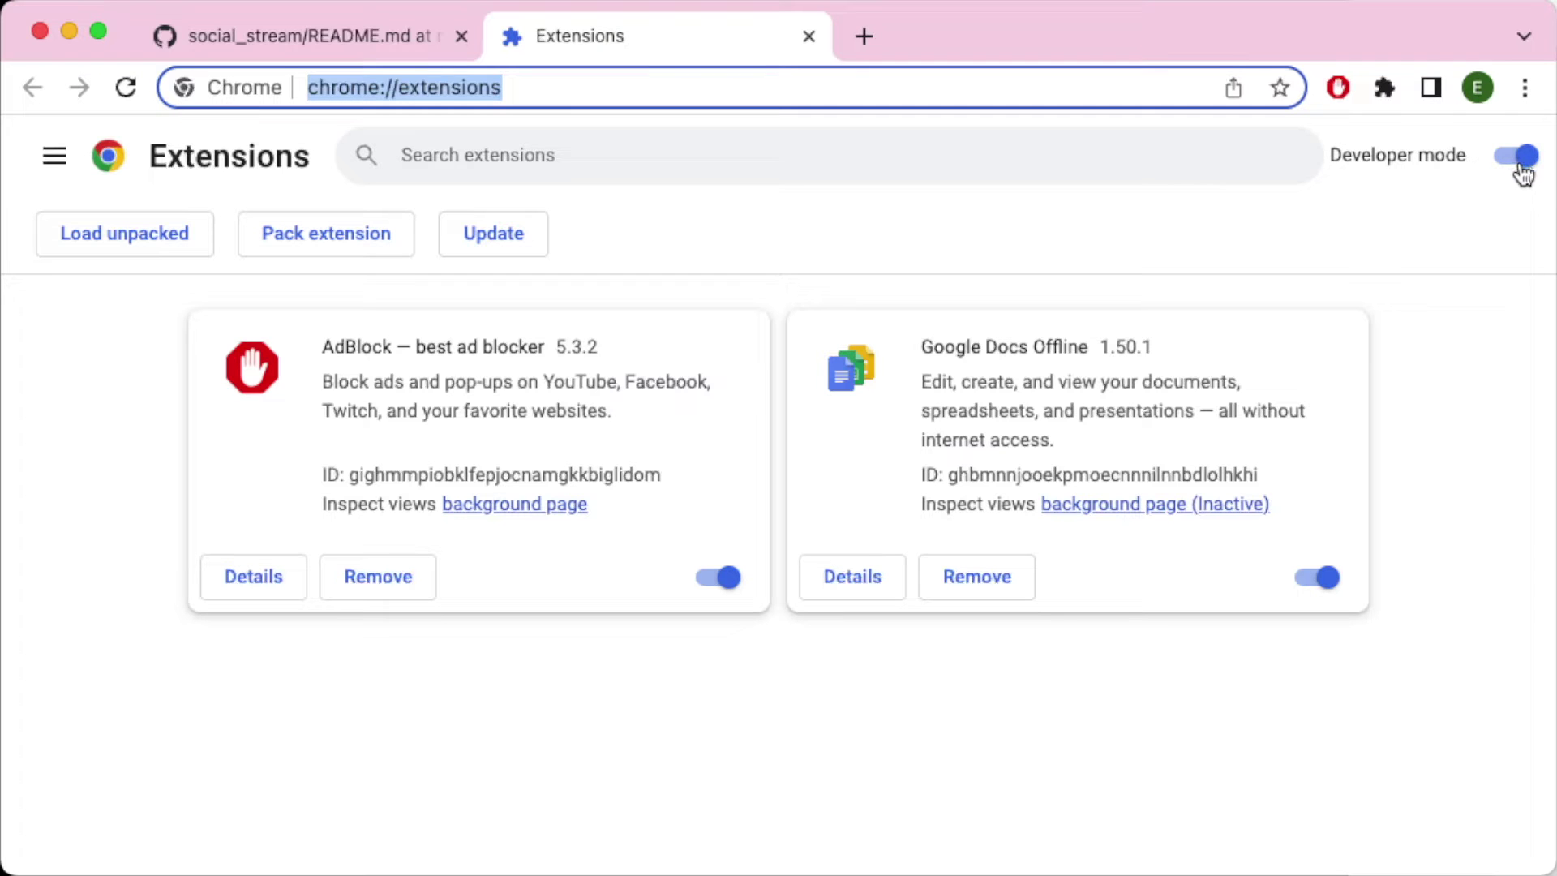
pyautogui.click(97, 243)
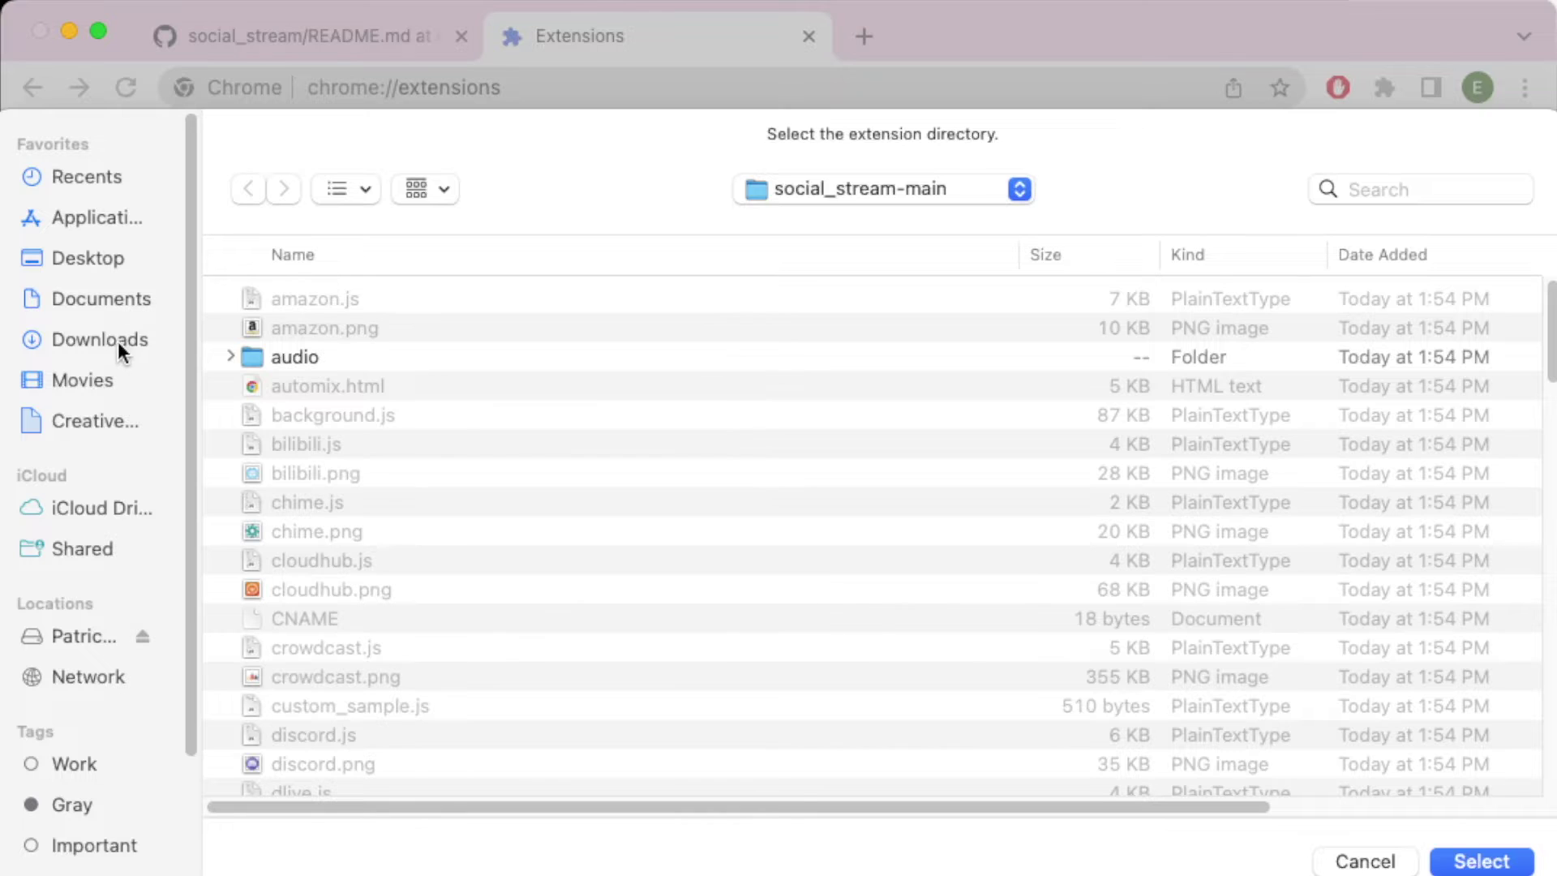
pyautogui.click(115, 339)
pyautogui.click(386, 294)
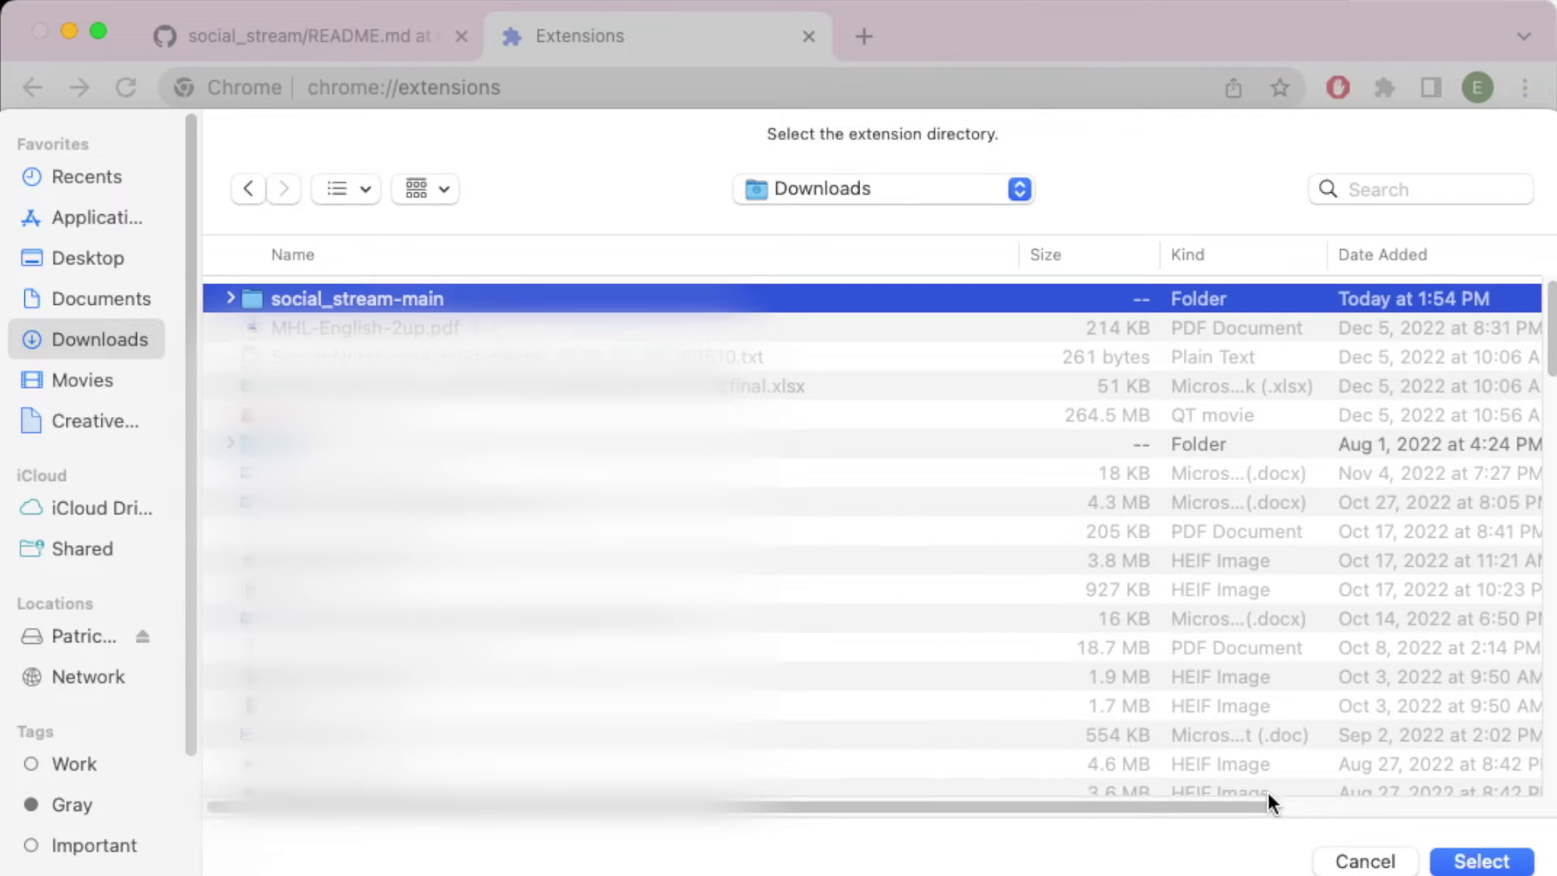
pyautogui.click(1502, 866)
pyautogui.scroll(-1, 1018, 775)
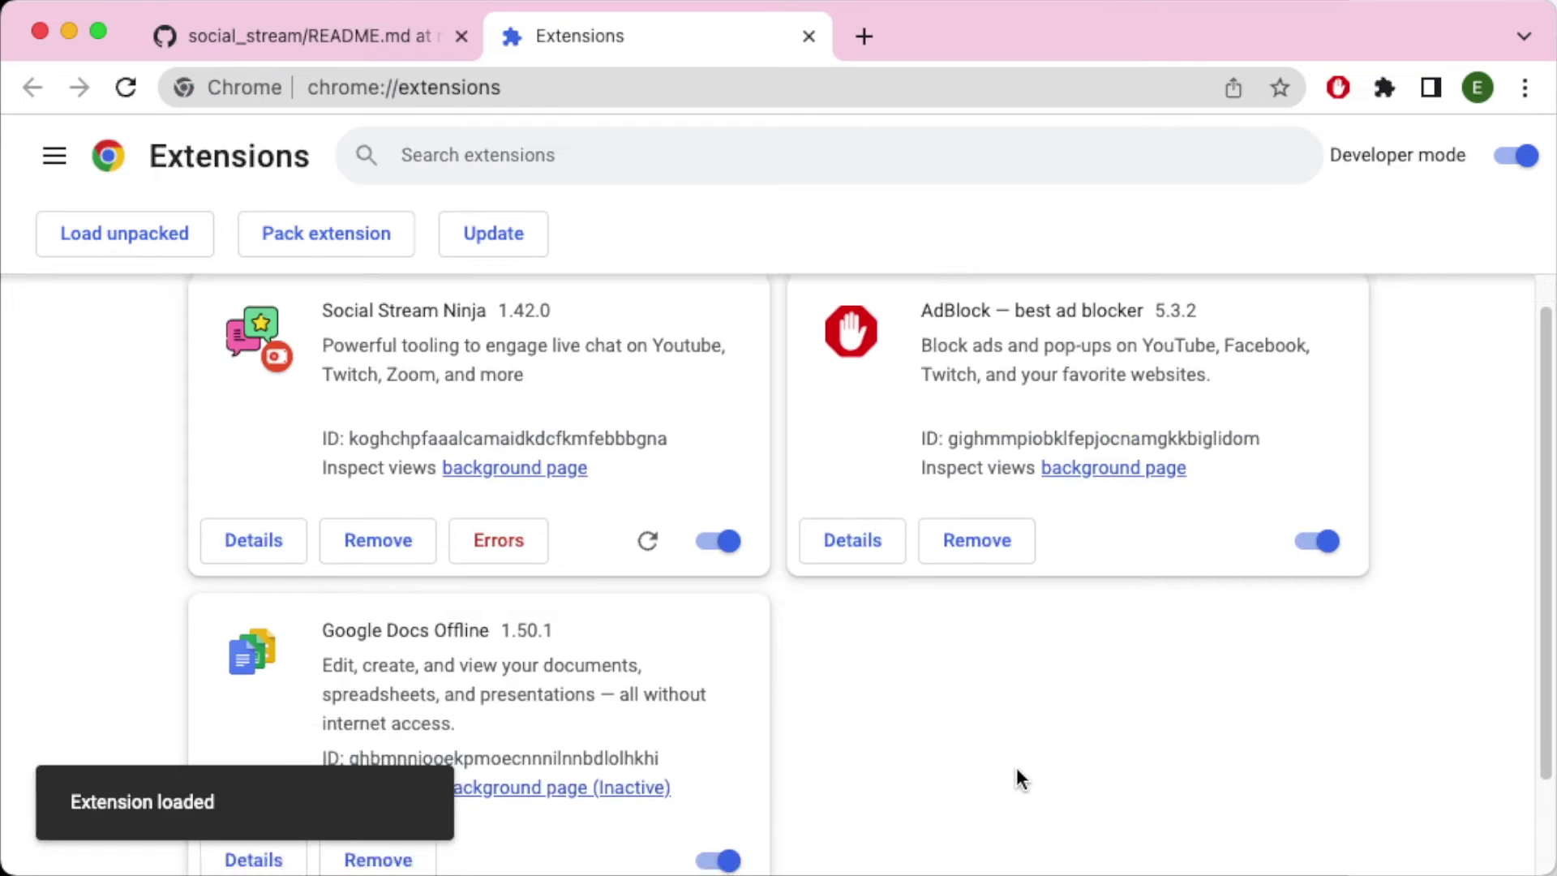
pyautogui.scroll(2, 1028, 762)
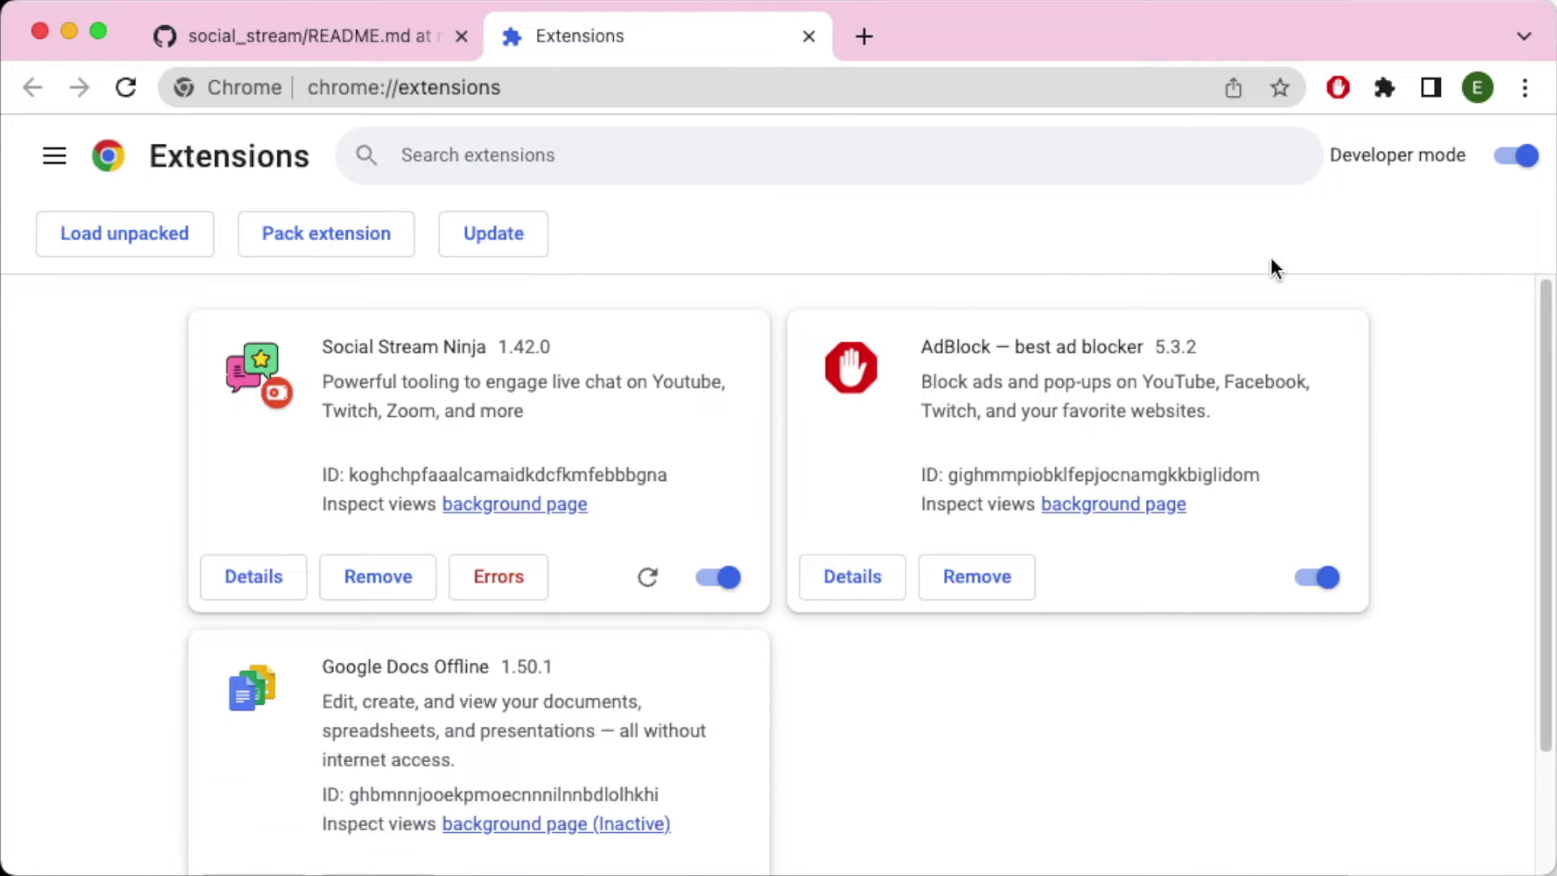
# Pin Social Stream Ninja to the toolbar and open its panel
pyautogui.click(1384, 89)
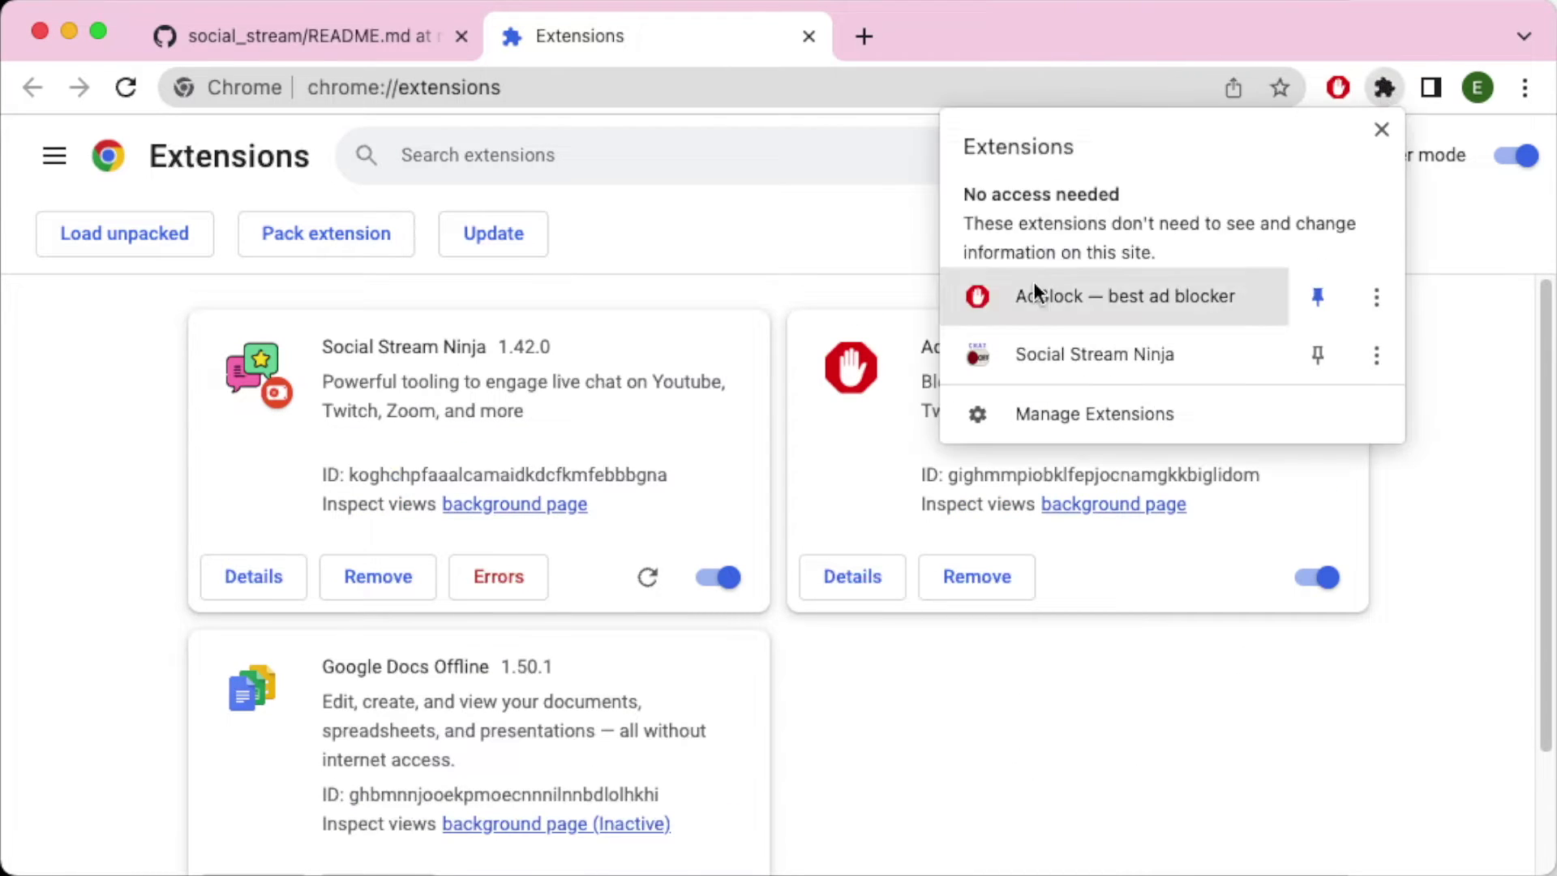
pyautogui.click(1319, 359)
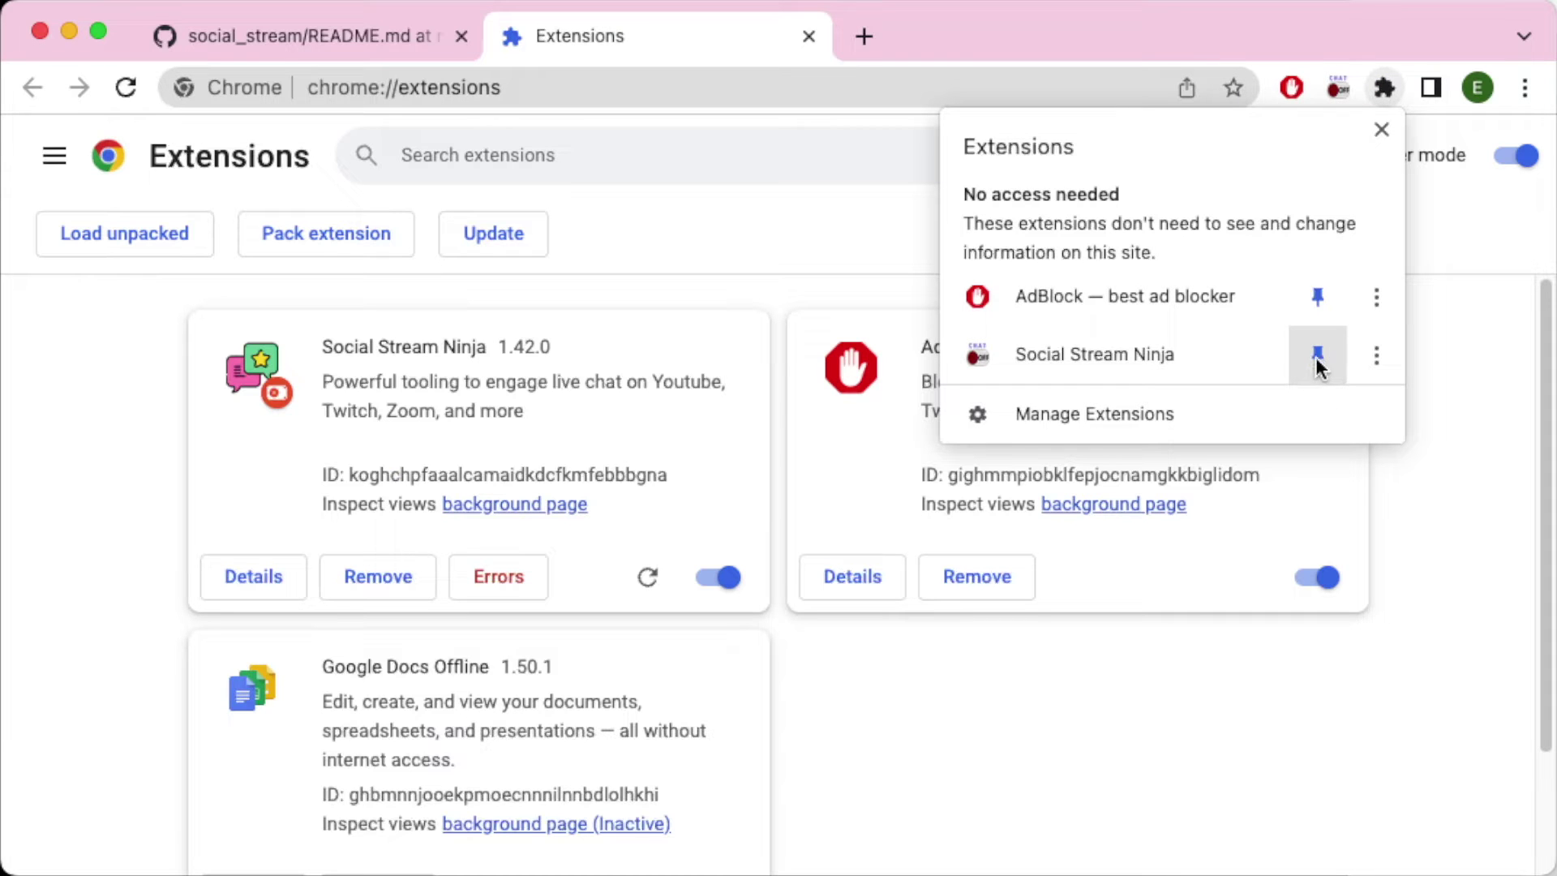
pyautogui.click(1265, 663)
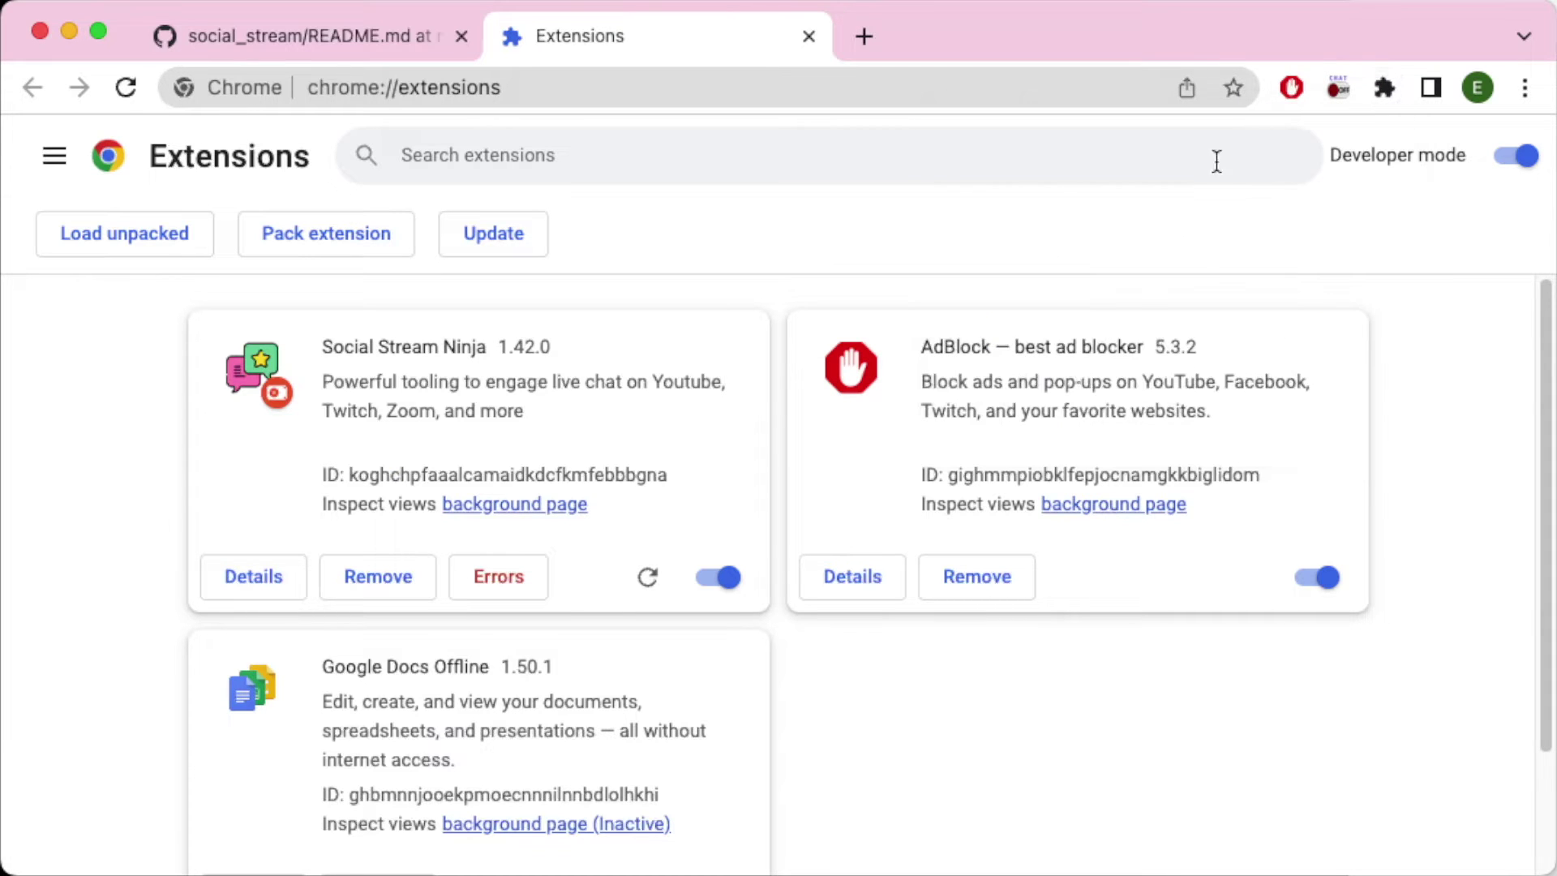
pyautogui.click(1340, 89)
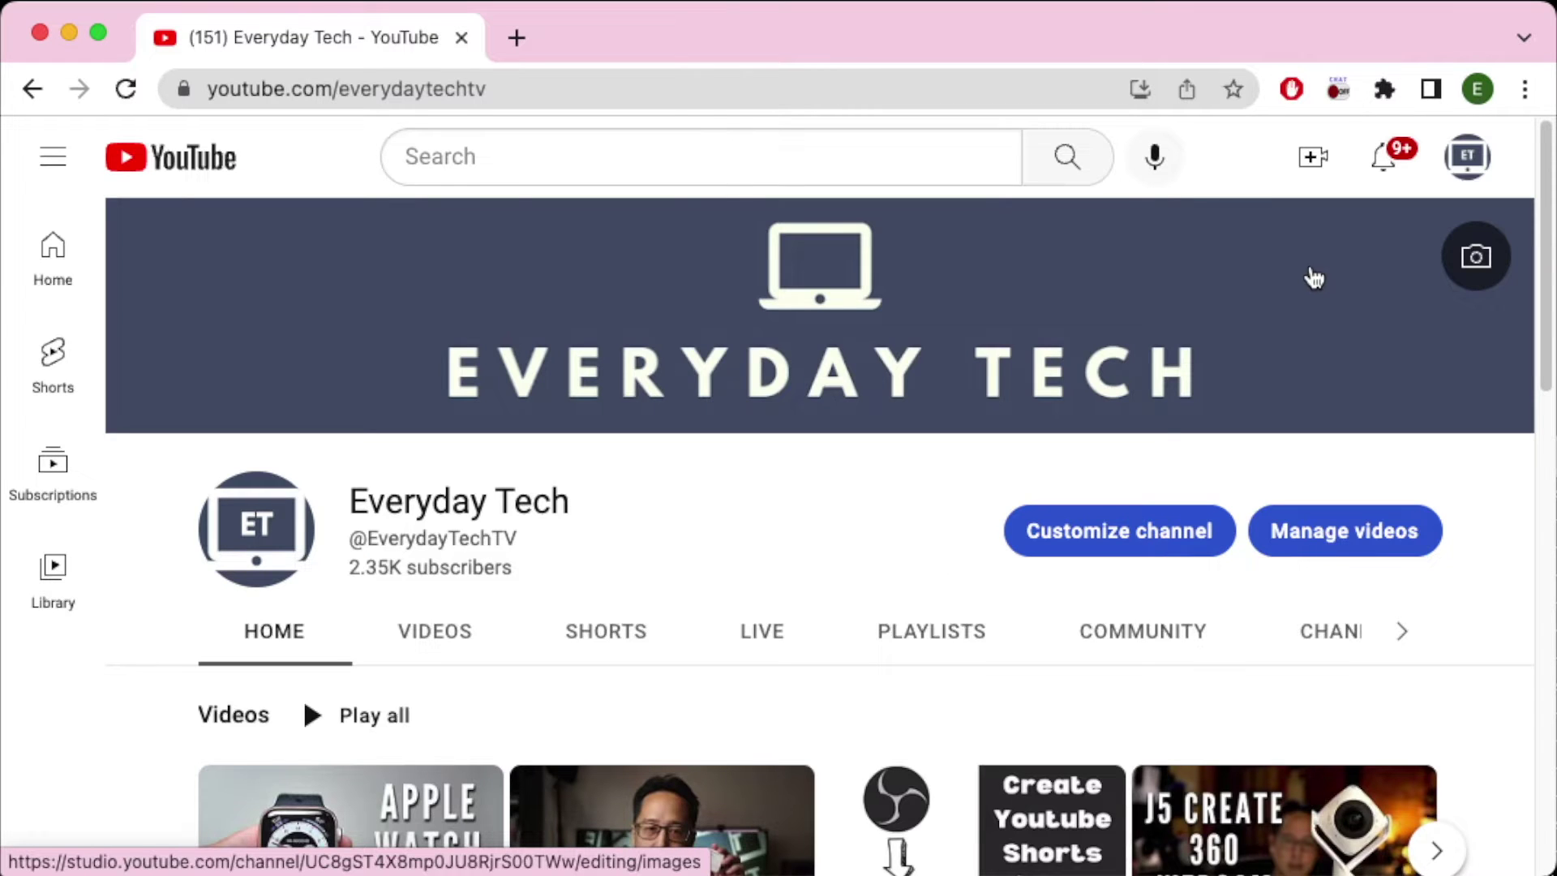
# Open the Social Stream Ninja panel and read the help for the dock and featured overlay links
pyautogui.click(1338, 91)
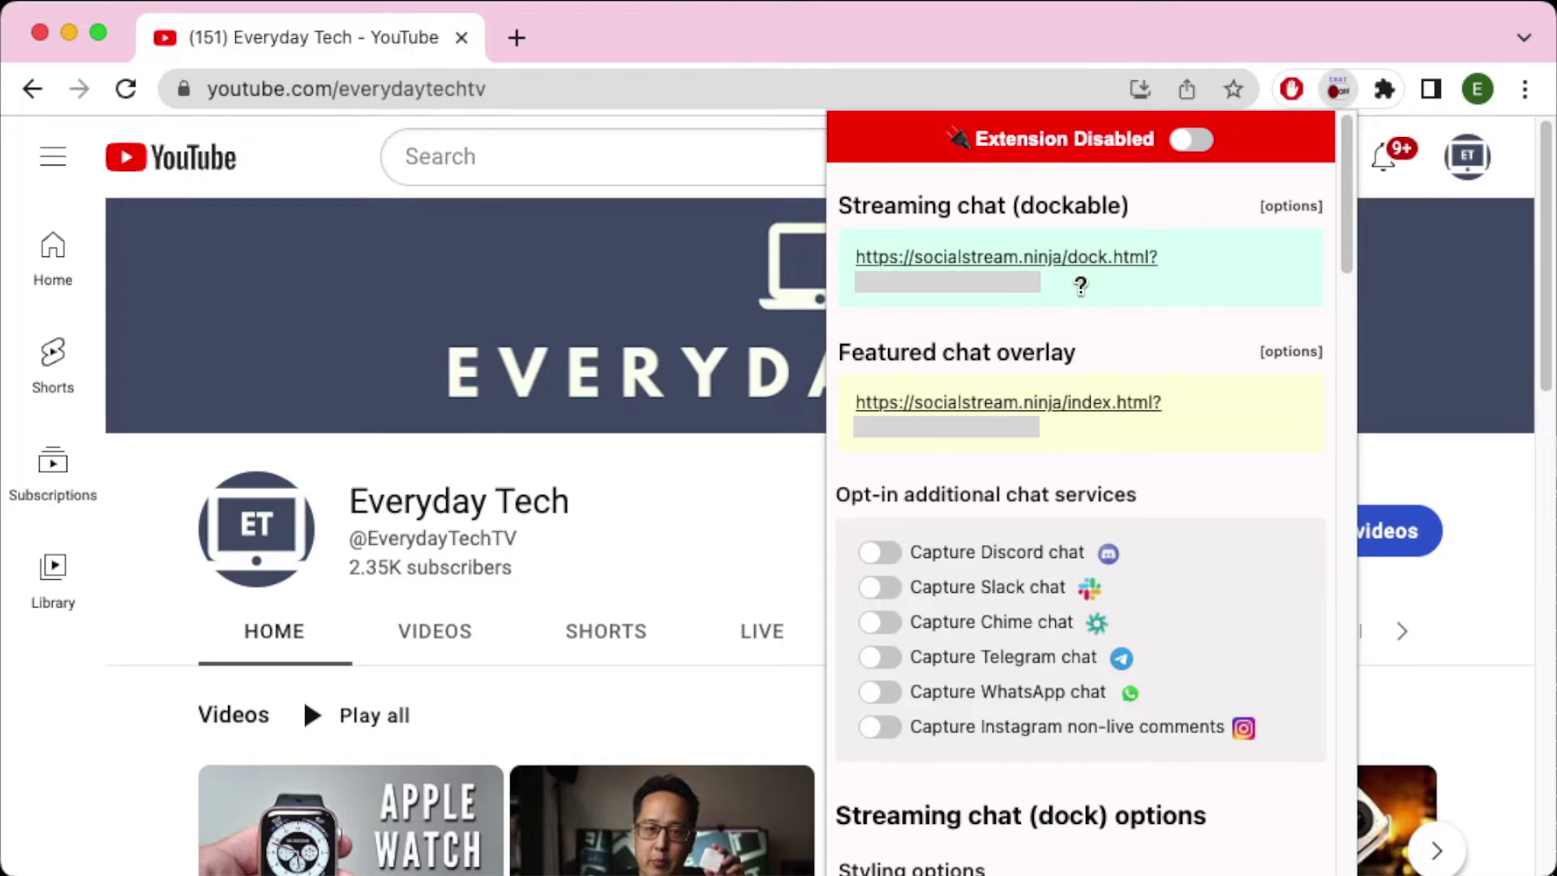
pyautogui.moveTo(1054, 280)
pyautogui.moveTo(974, 369)
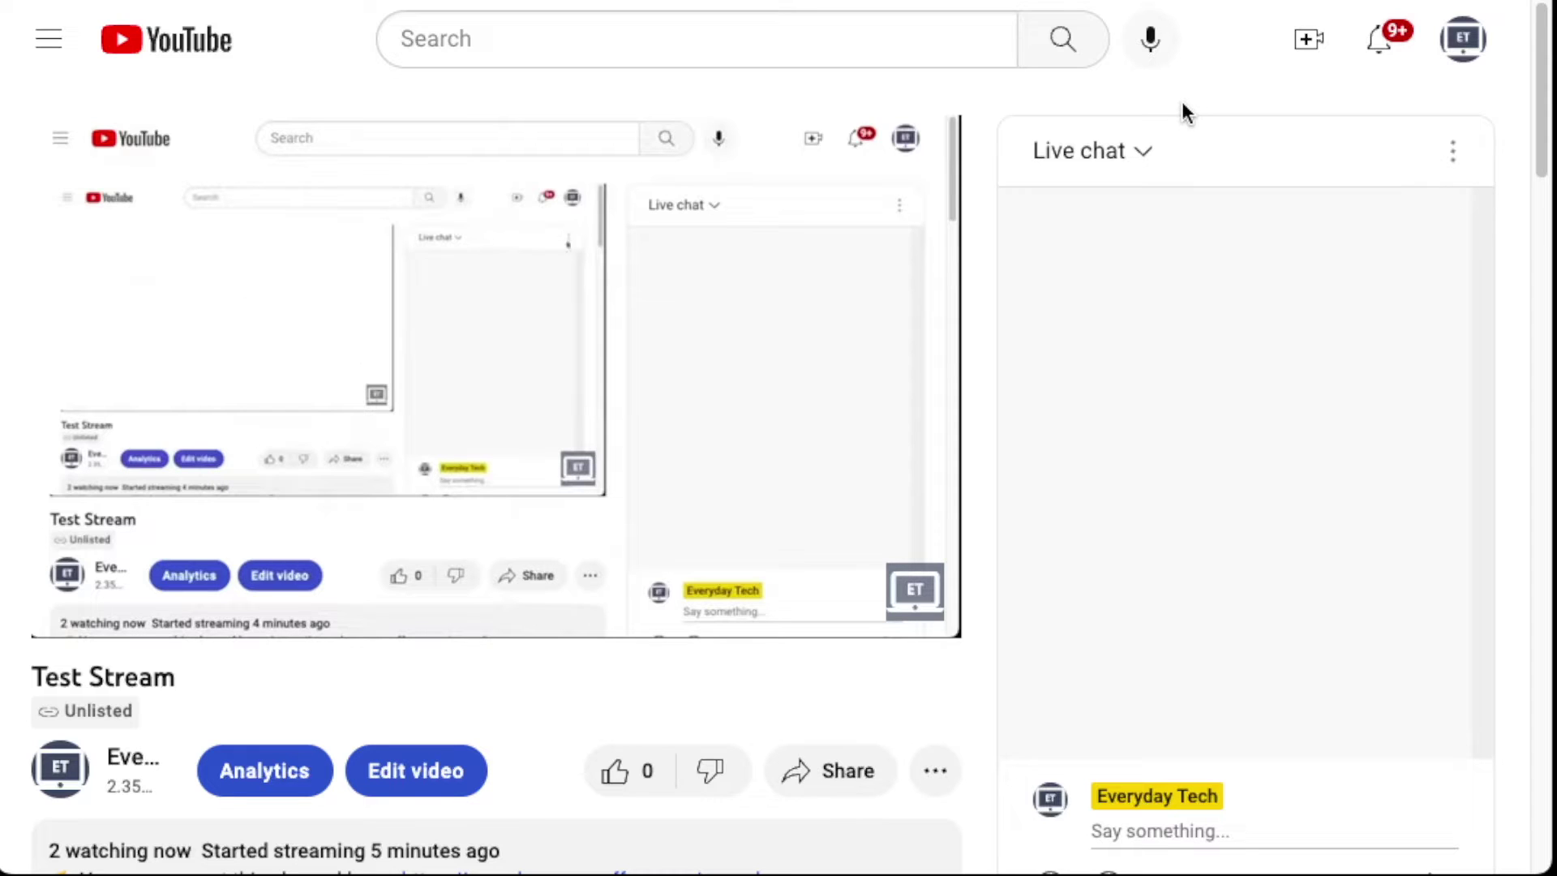
# Pop the Test Stream live chat into its own window, move it aside, and return to YouTube
pyautogui.click(1451, 149)
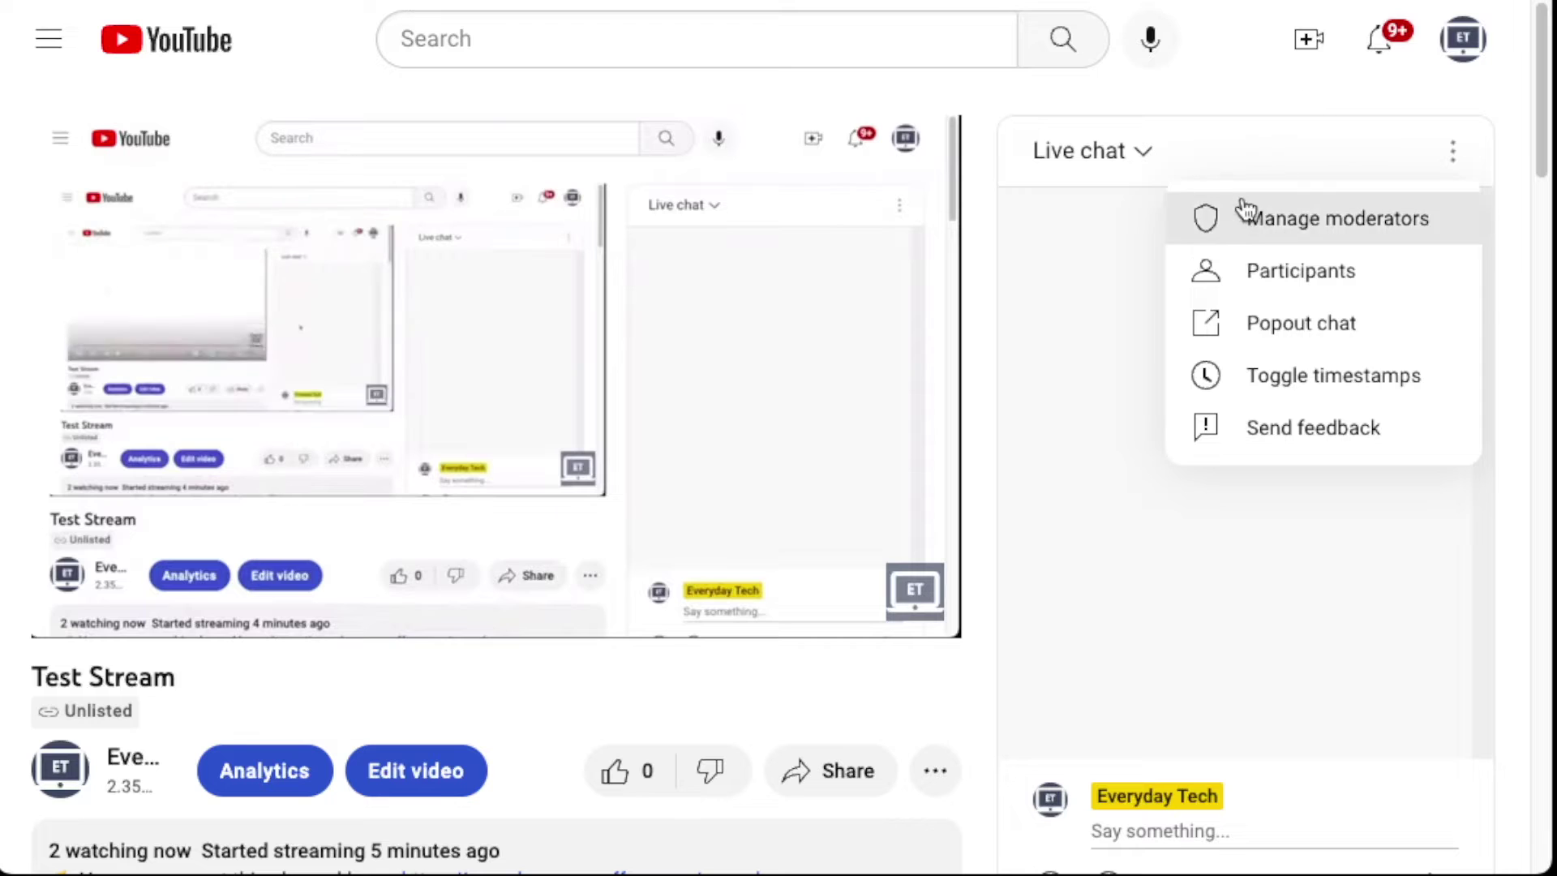
pyautogui.click(1253, 321)
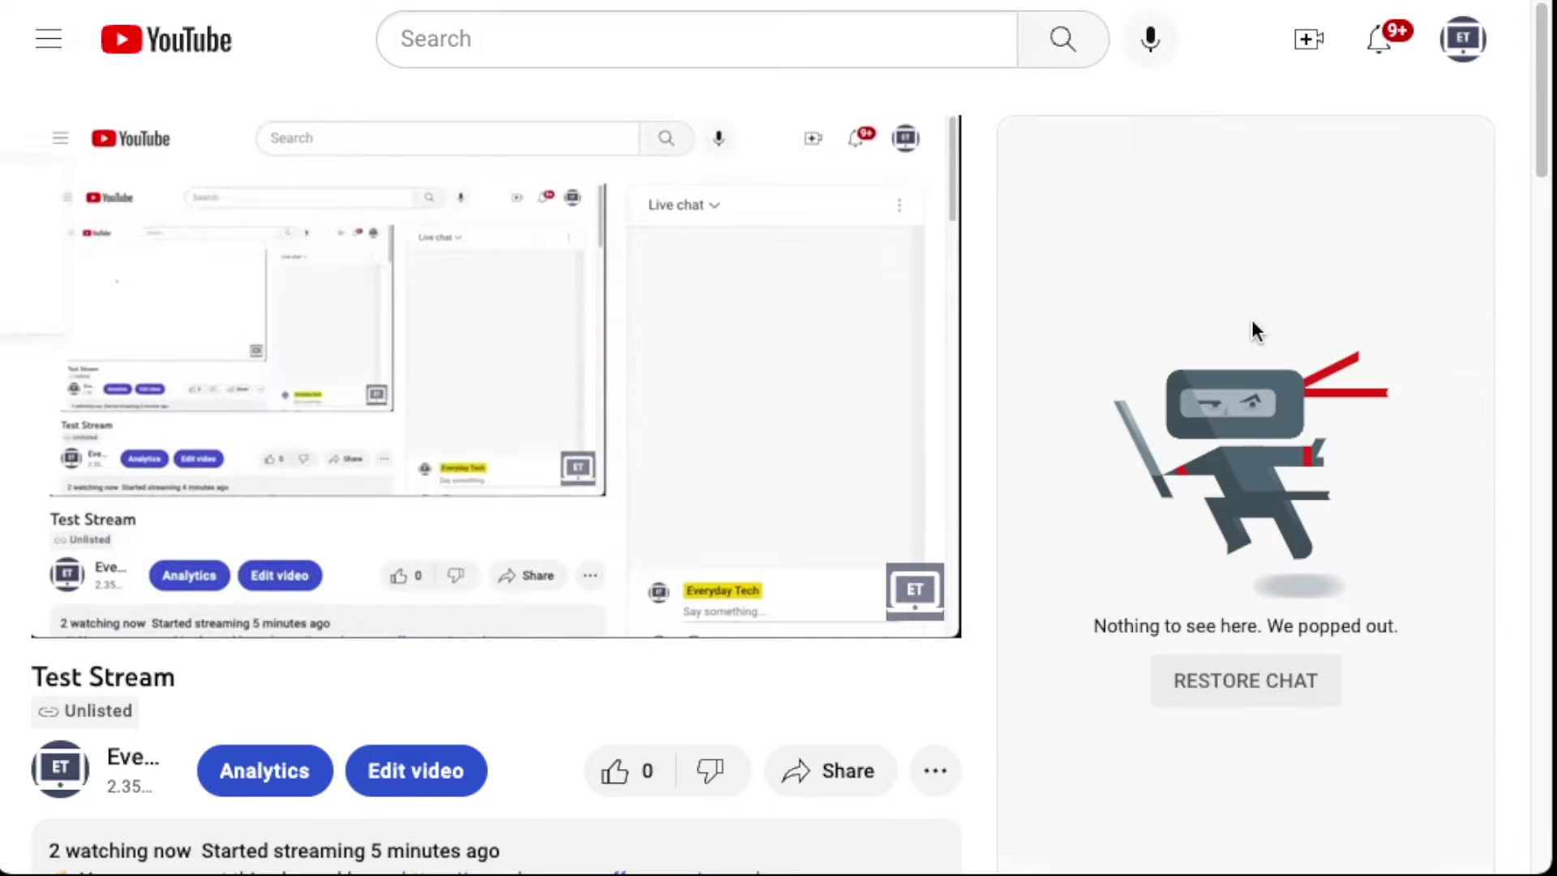
pyautogui.moveTo(230, 3); pyautogui.dragTo(685, 486)
pyautogui.click(896, 208)
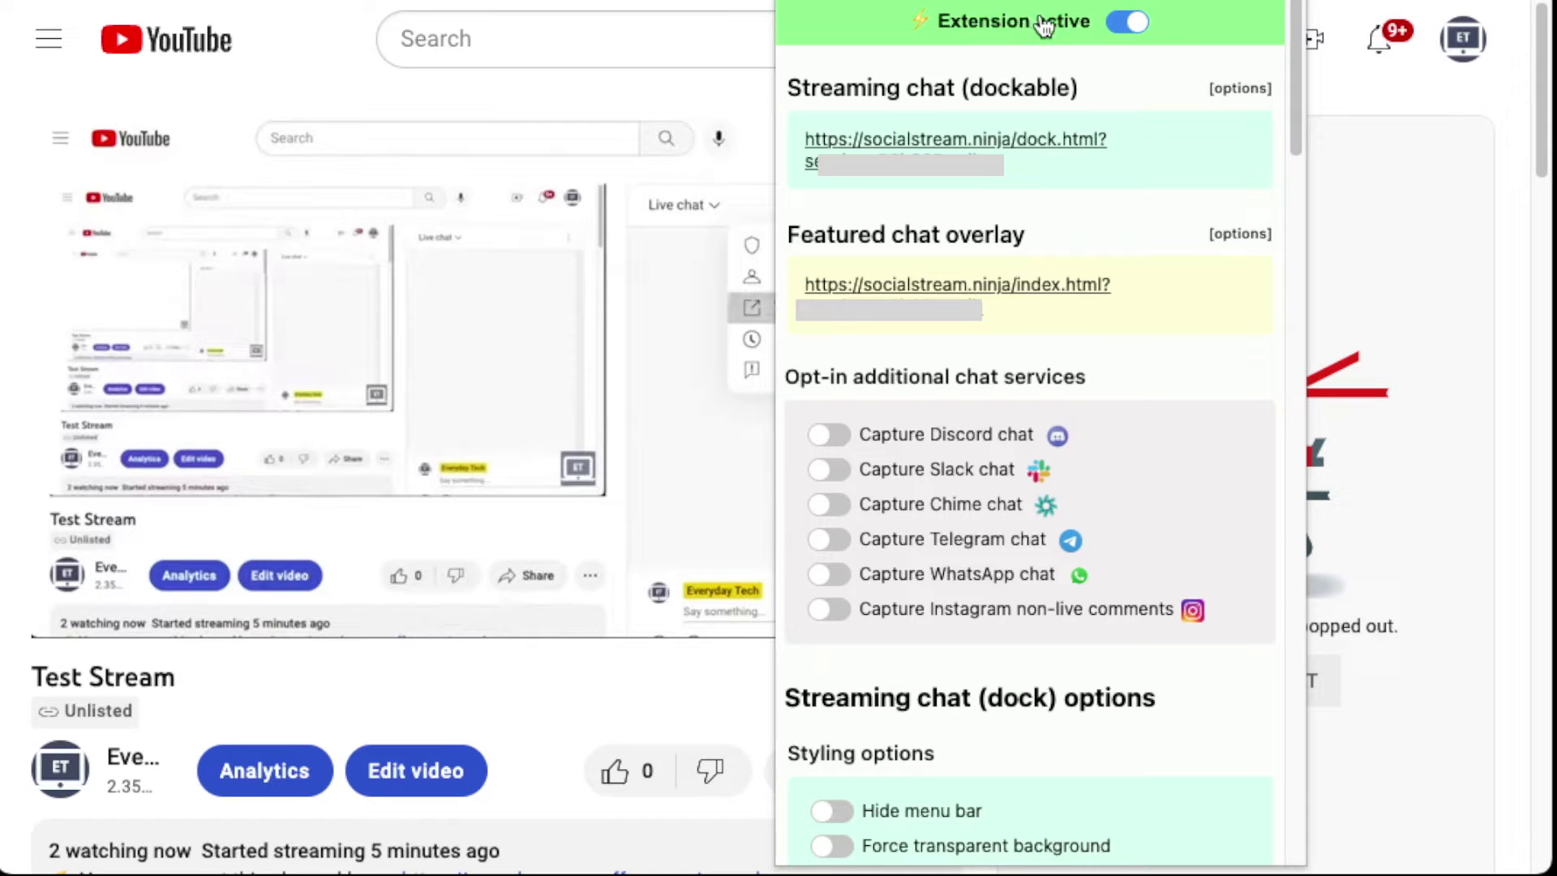
# Open the dock.html chat dock and clear the message currently shown on the overlay
pyautogui.click(845, 141)
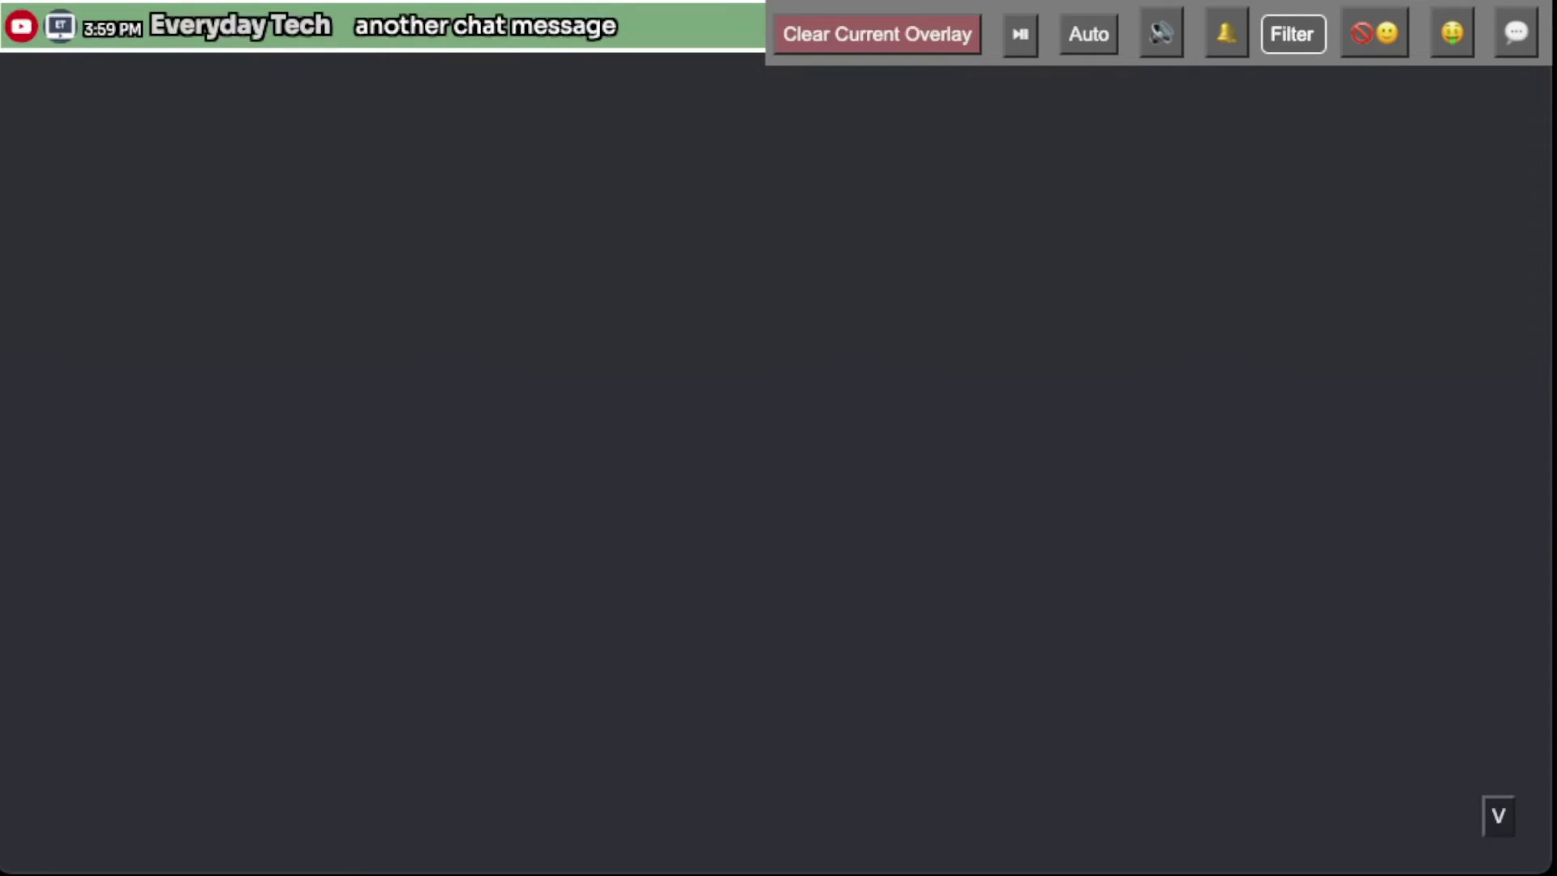
pyautogui.click(911, 38)
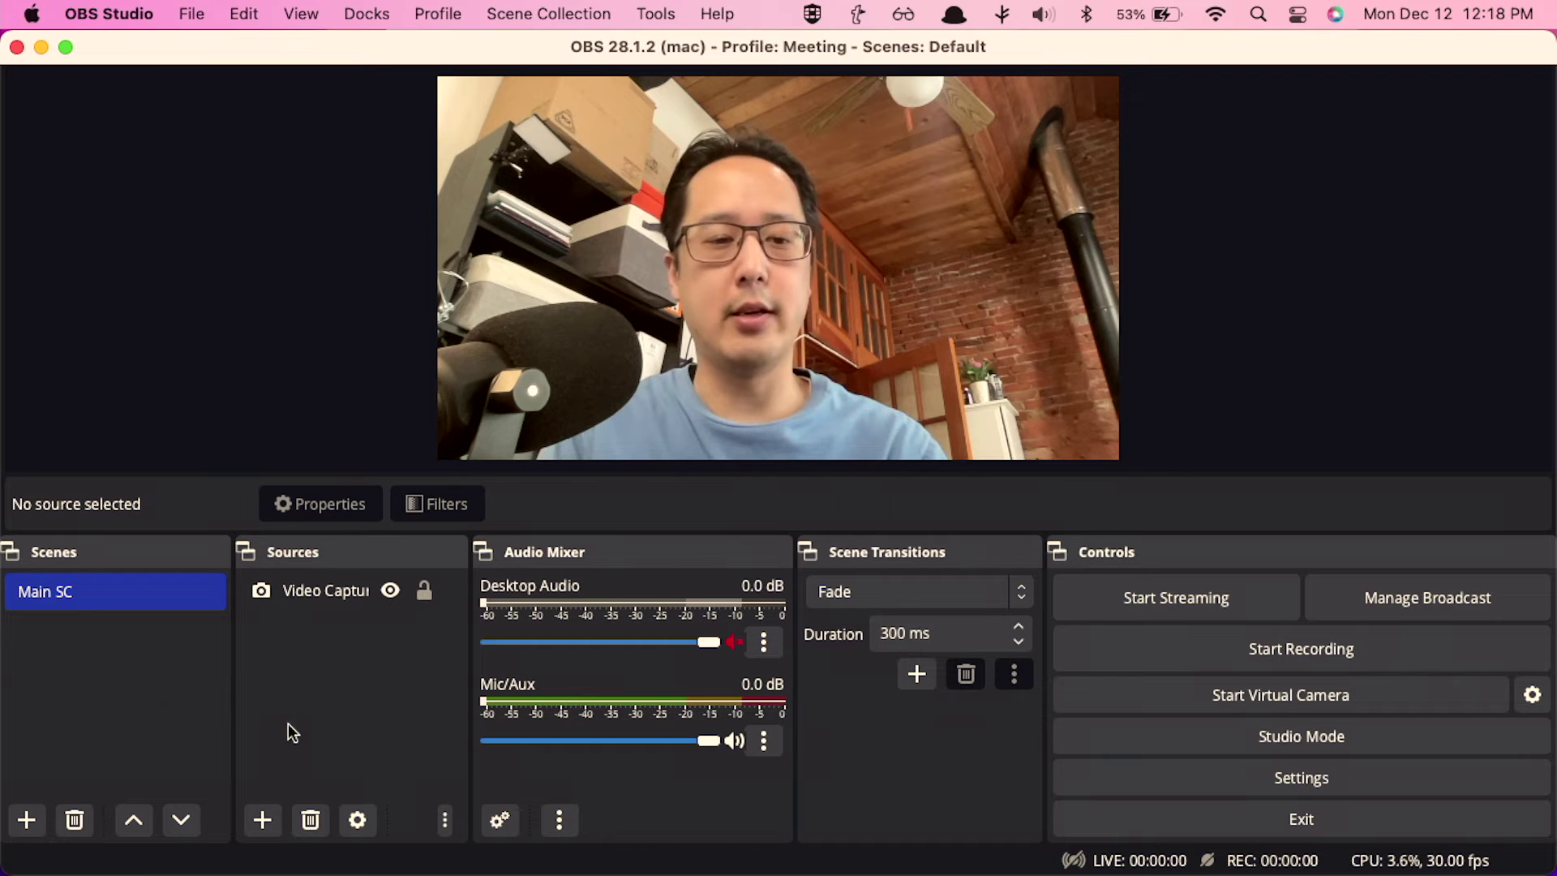
# Add a Browser source named FeaturedChat to the Main SC scene
pyautogui.click(257, 820)
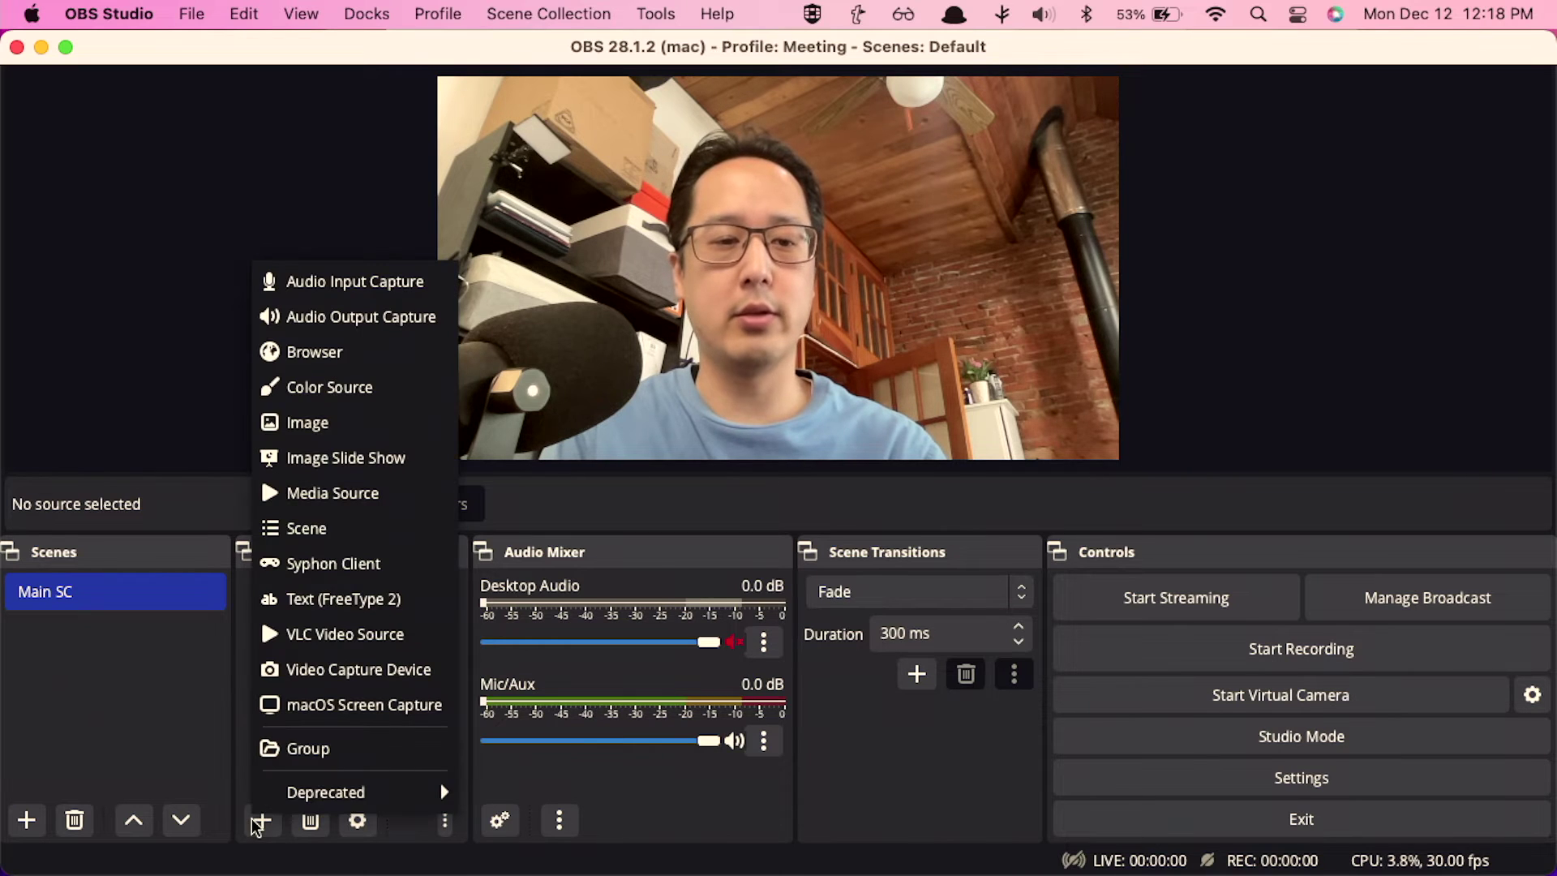
pyautogui.click(315, 351)
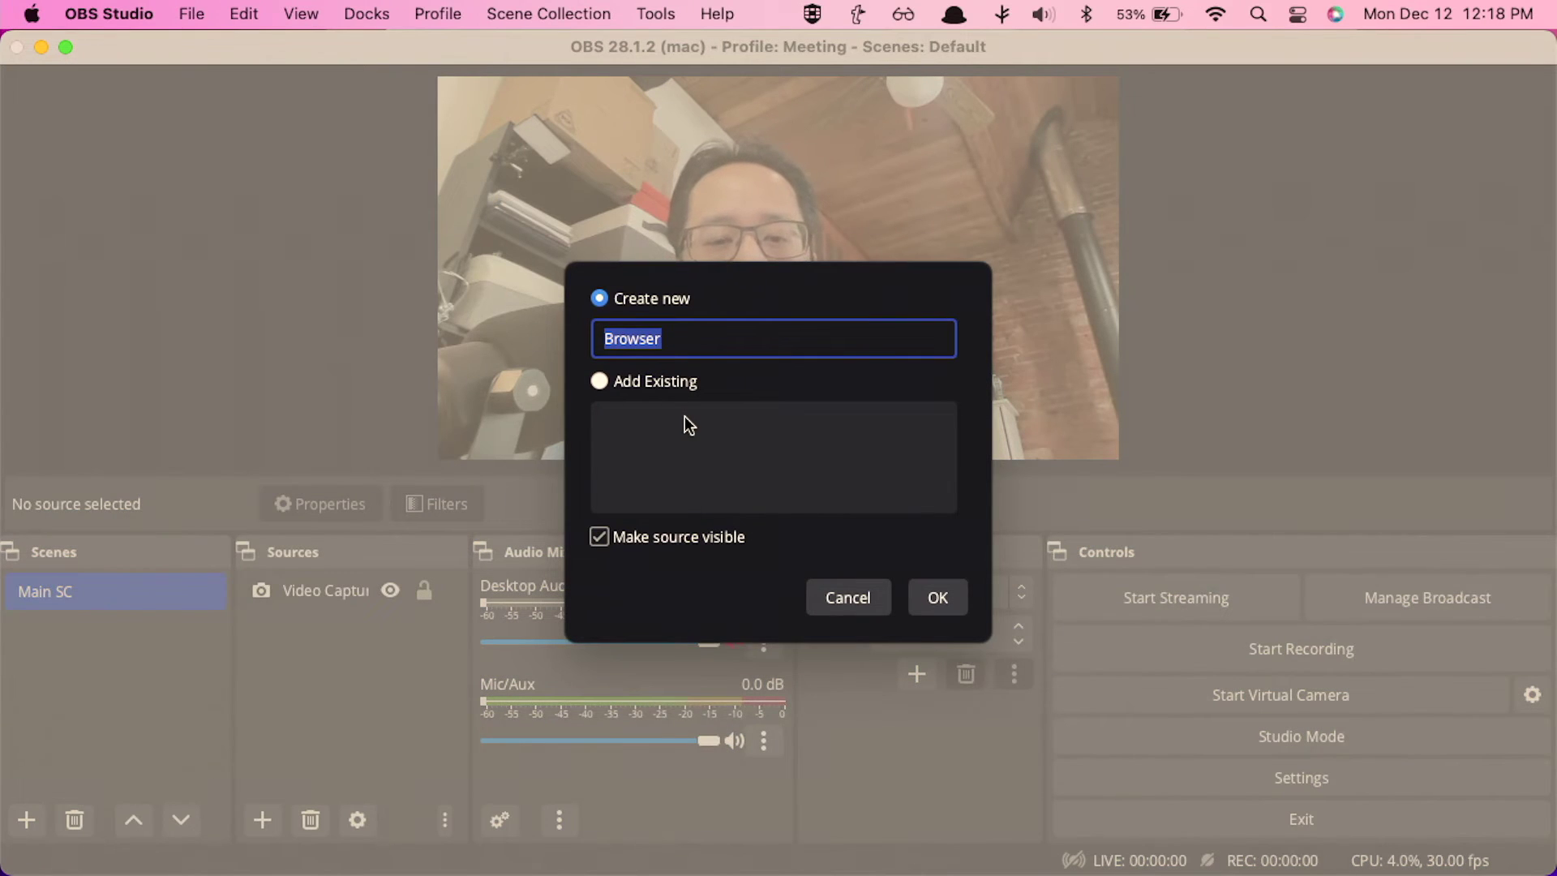
pyautogui.write('Featured')
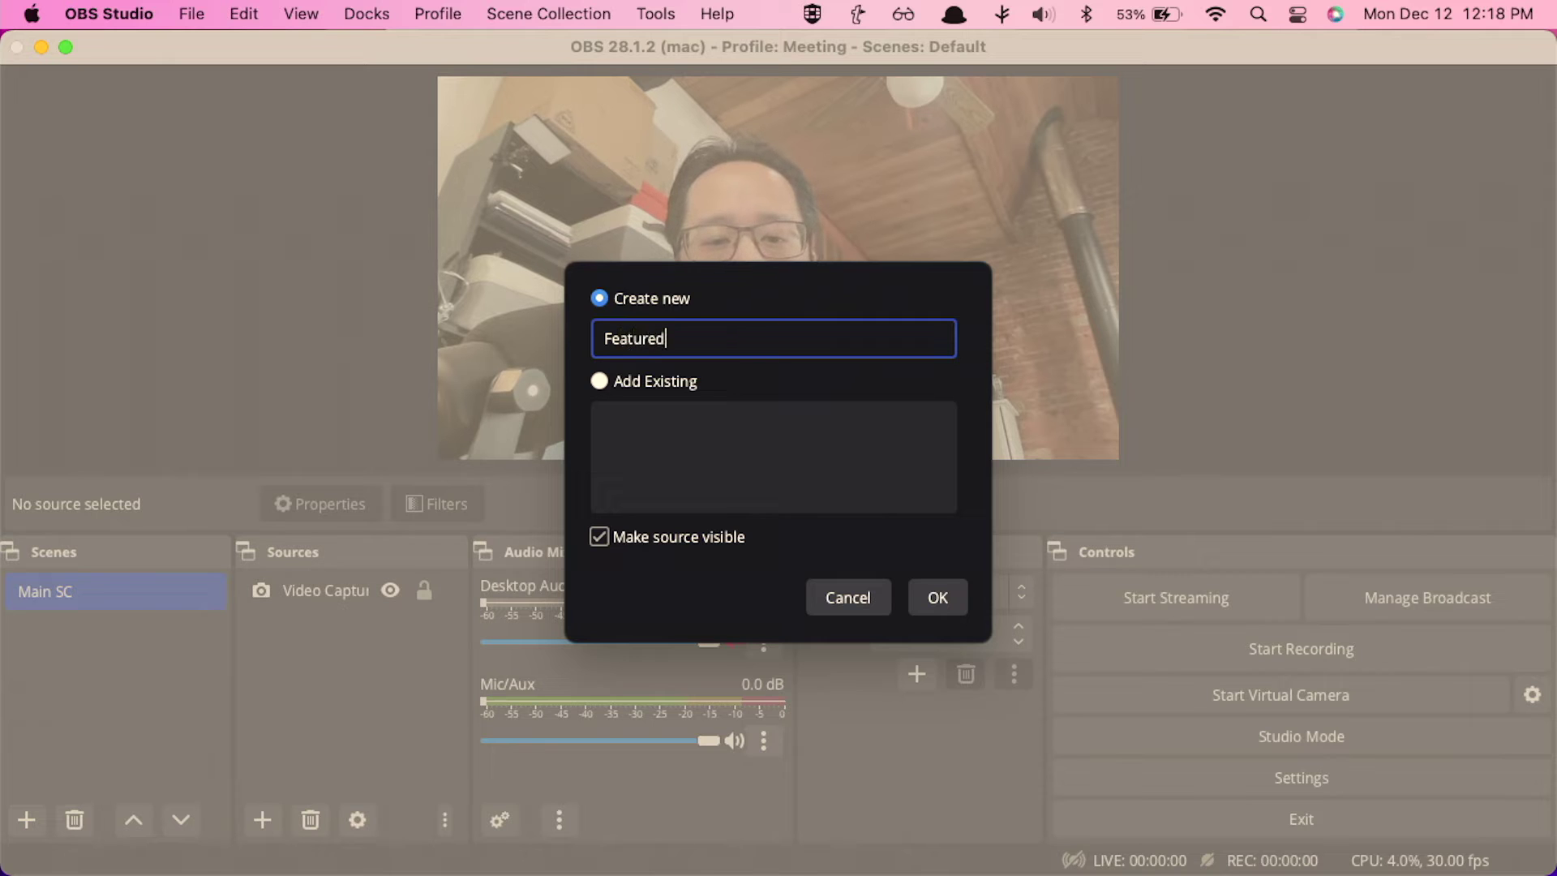
pyautogui.write('Chat')
pyautogui.click(940, 598)
# Set the source URL to the featured chat overlay address at 1920 × 1080 and save
pyautogui.click(653, 508)
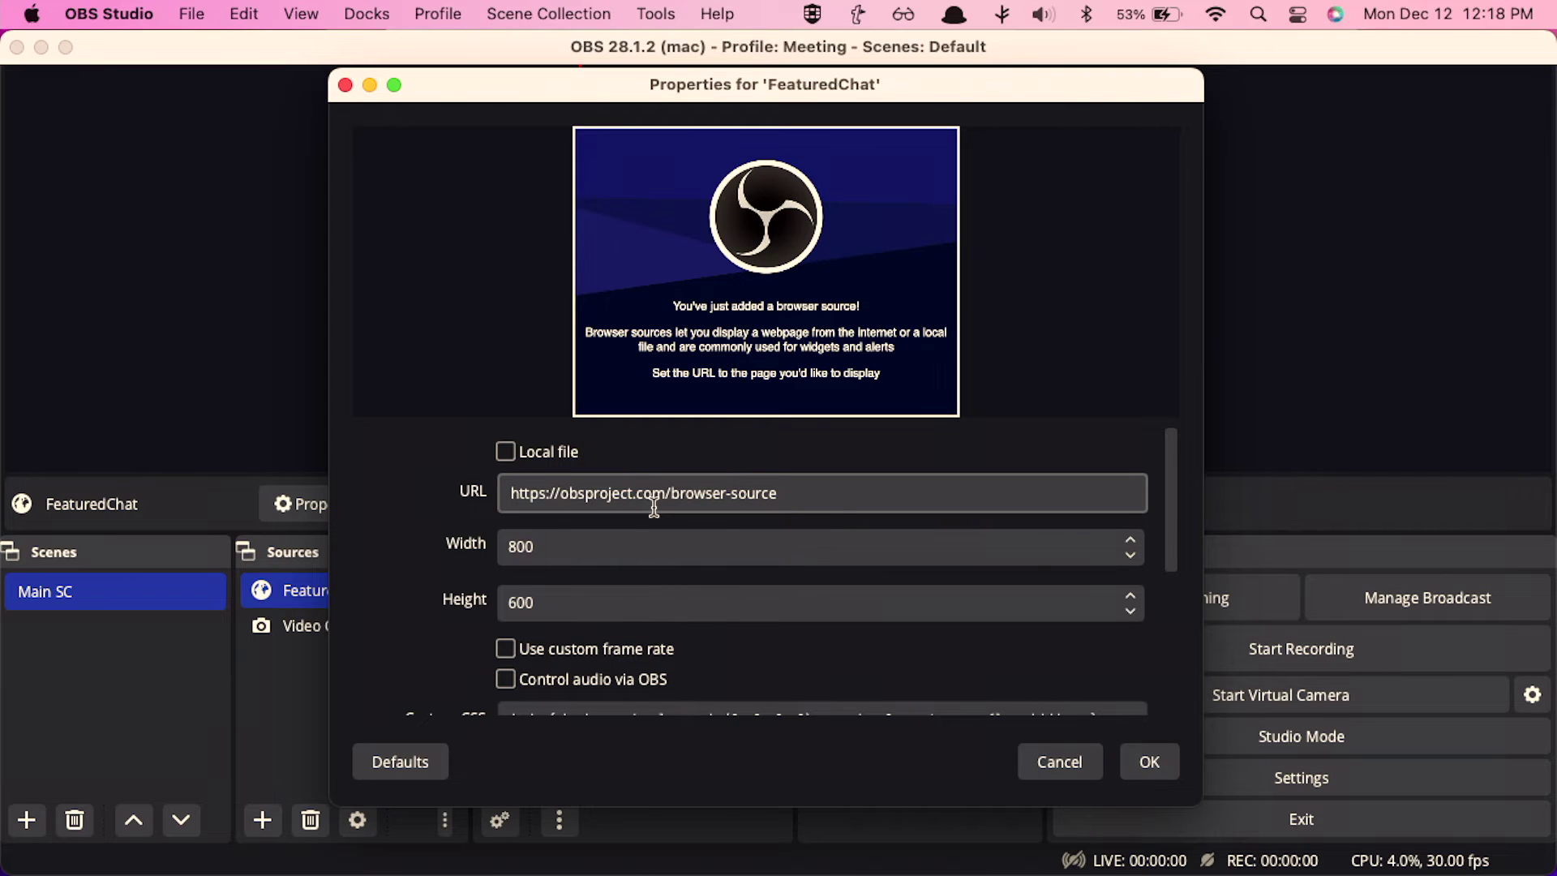
pyautogui.click(654, 508)
pyautogui.tripleClick(667, 504)
pyautogui.press('super+v')
pyautogui.click(819, 538)
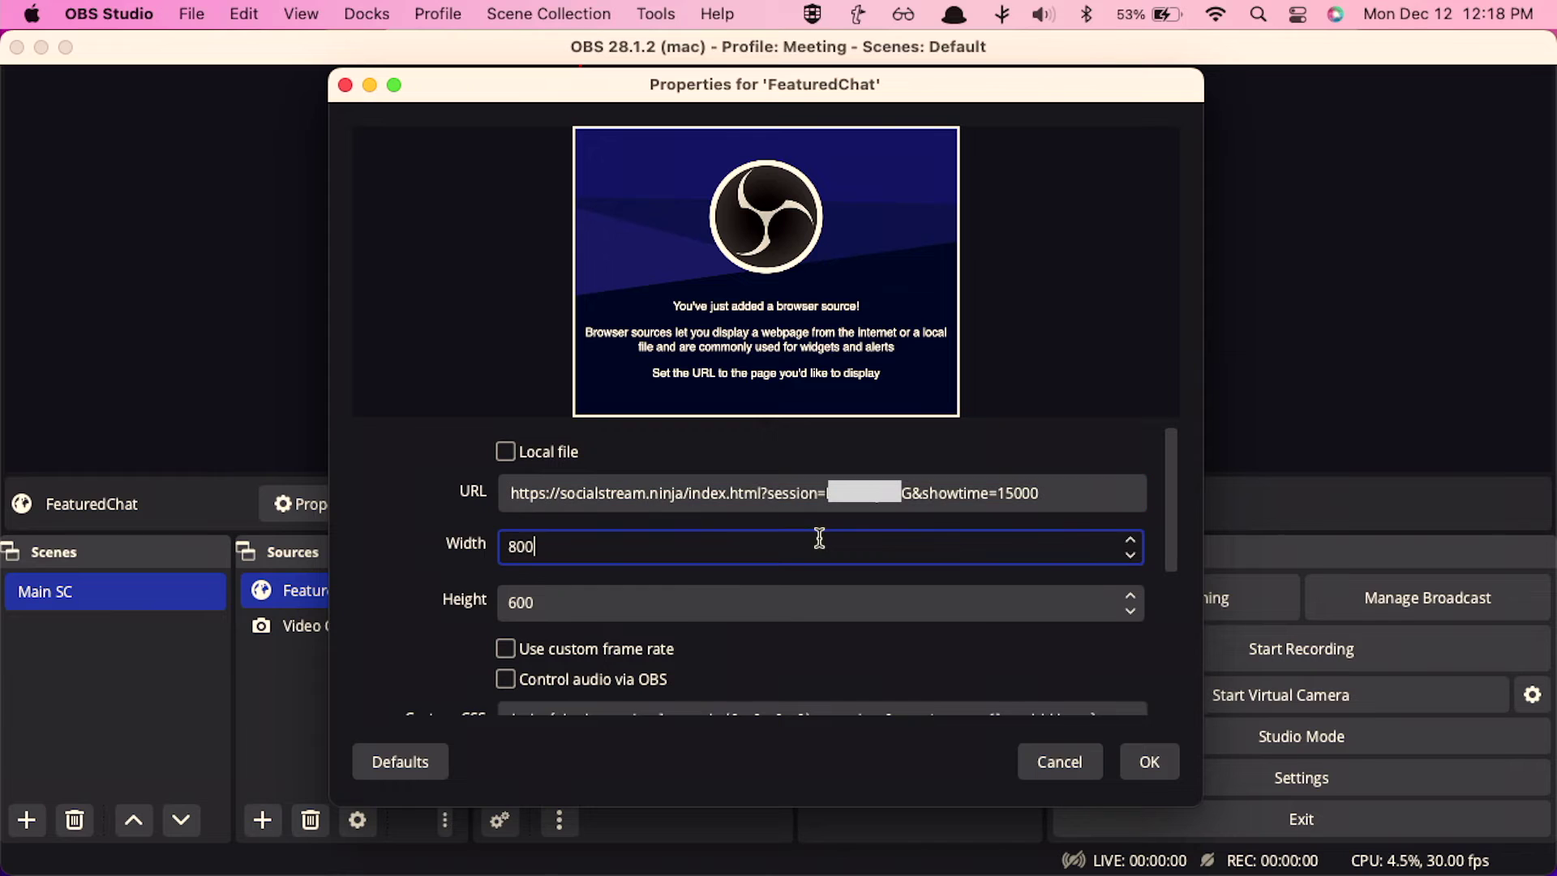
pyautogui.press('BackSpace')
pyautogui.press('BackSpace')
pyautogui.press('BackSpace')
pyautogui.write('1920')
pyautogui.press('Tab')
pyautogui.write('1080')
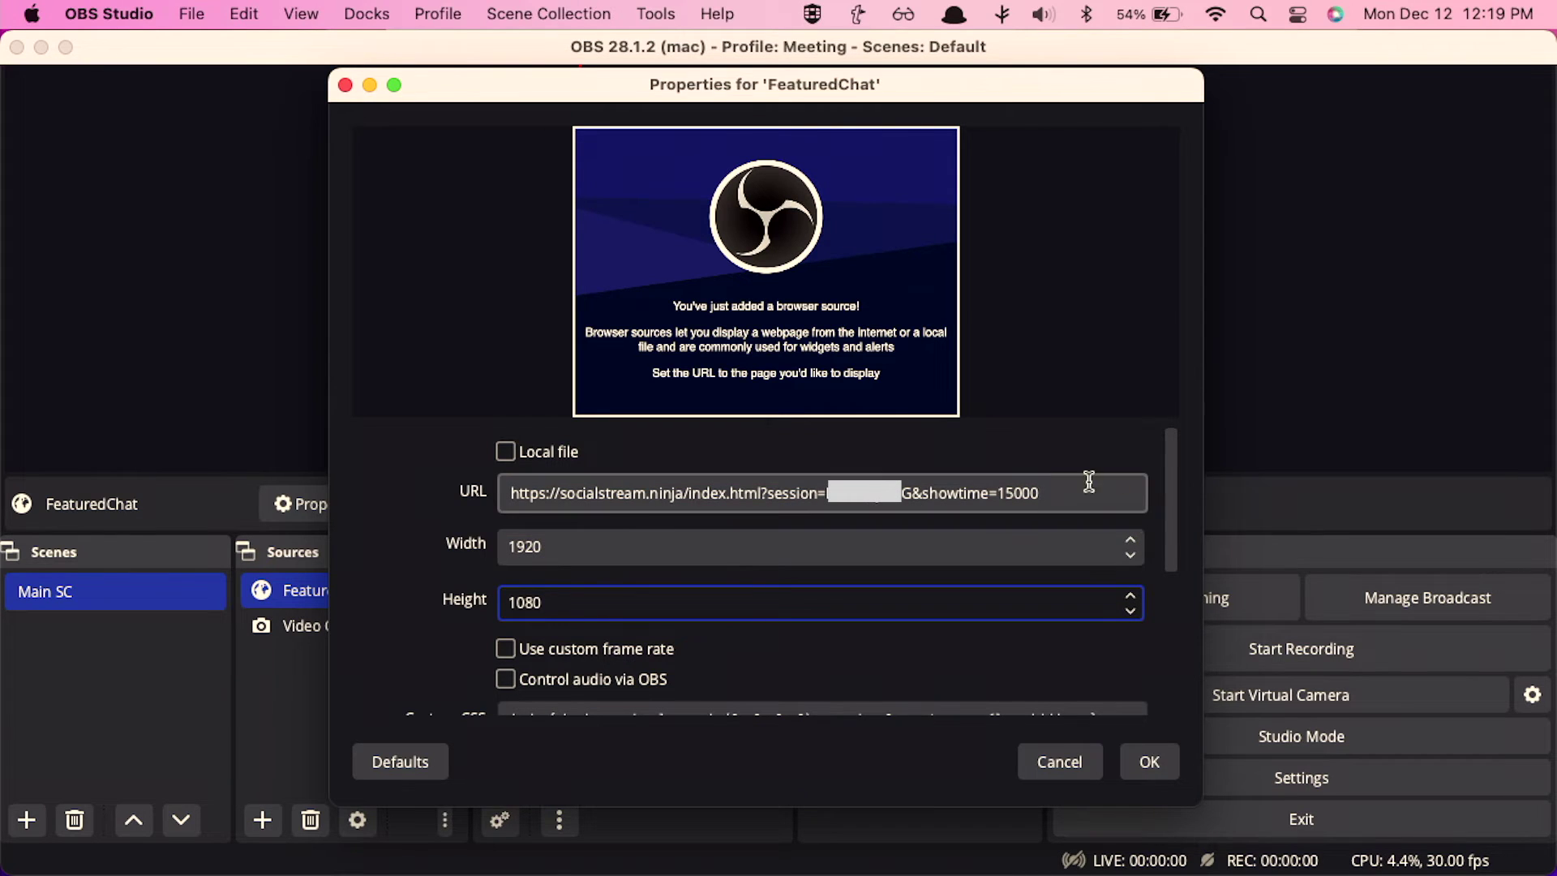
pyautogui.click(1038, 486)
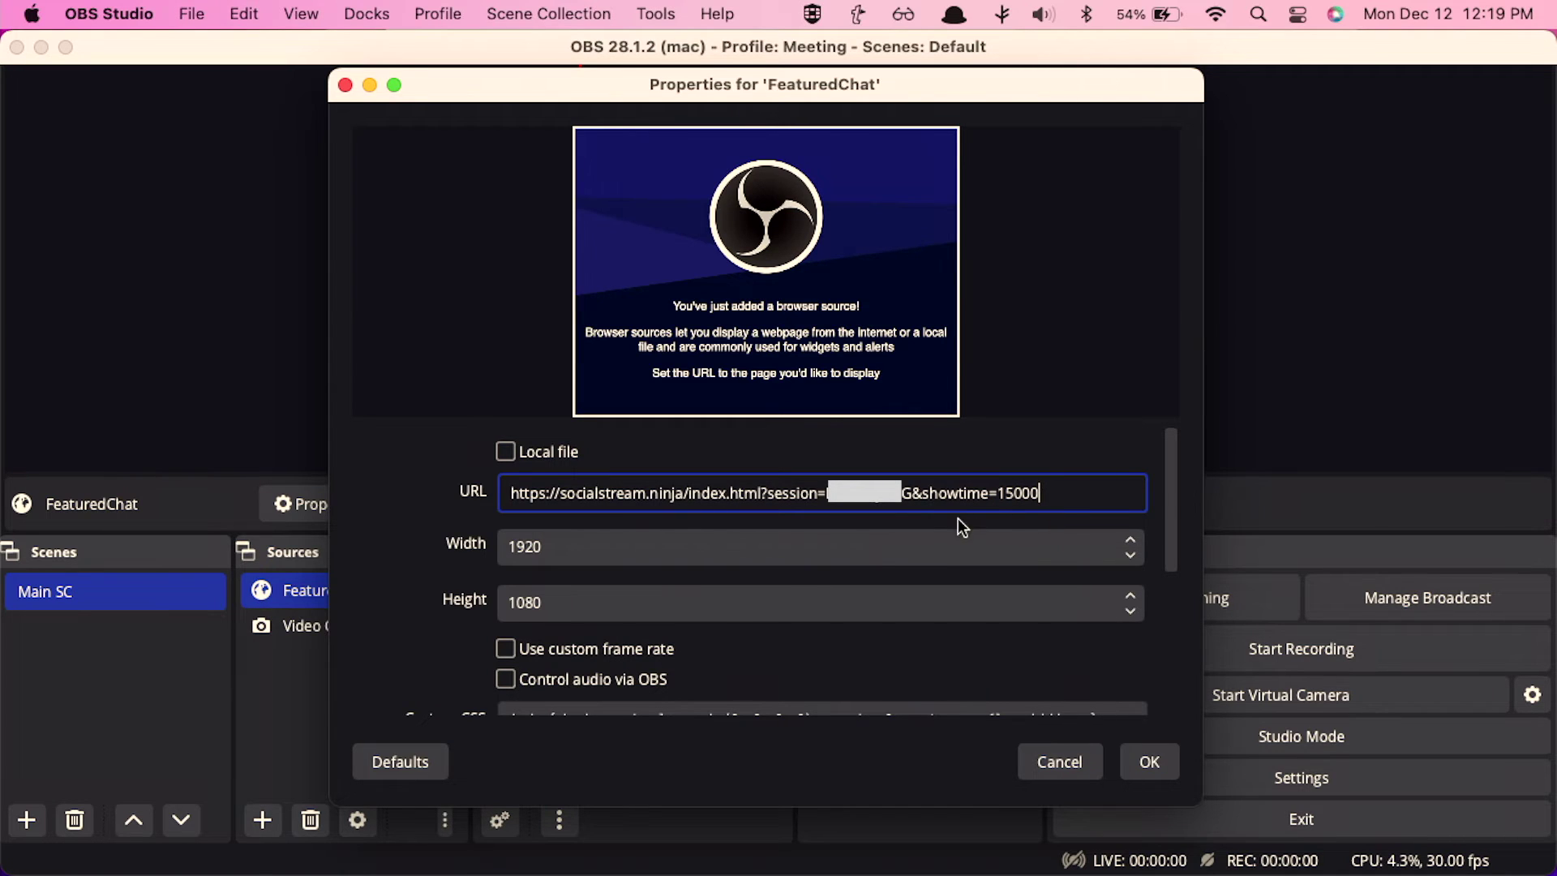
pyautogui.doubleClick(1013, 497)
pyautogui.click(1030, 511)
pyautogui.scroll(-2, 989, 499)
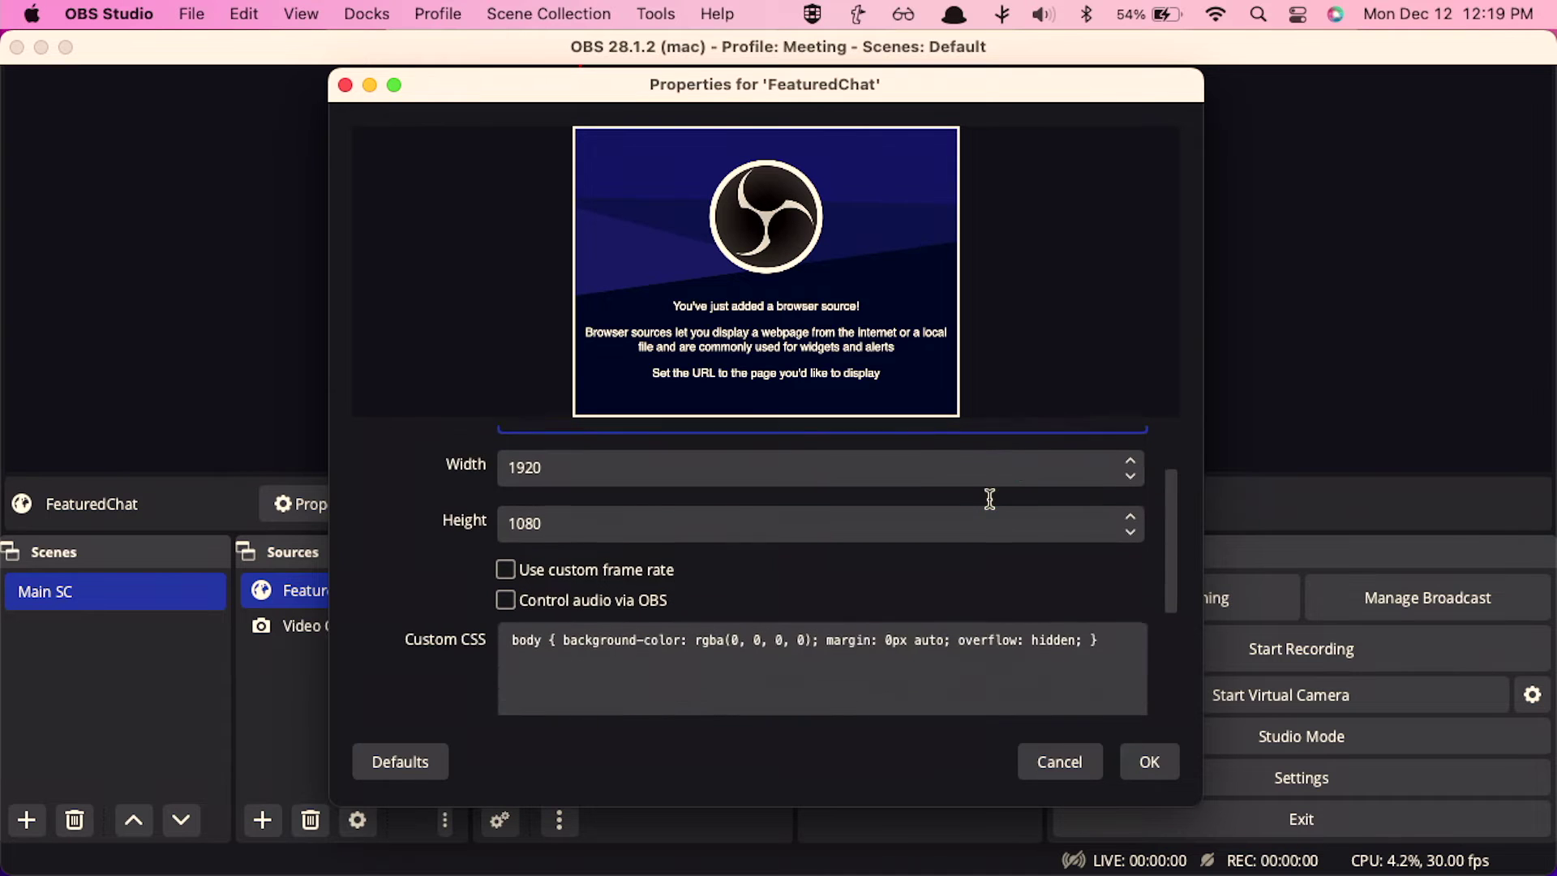
pyautogui.click(1155, 761)
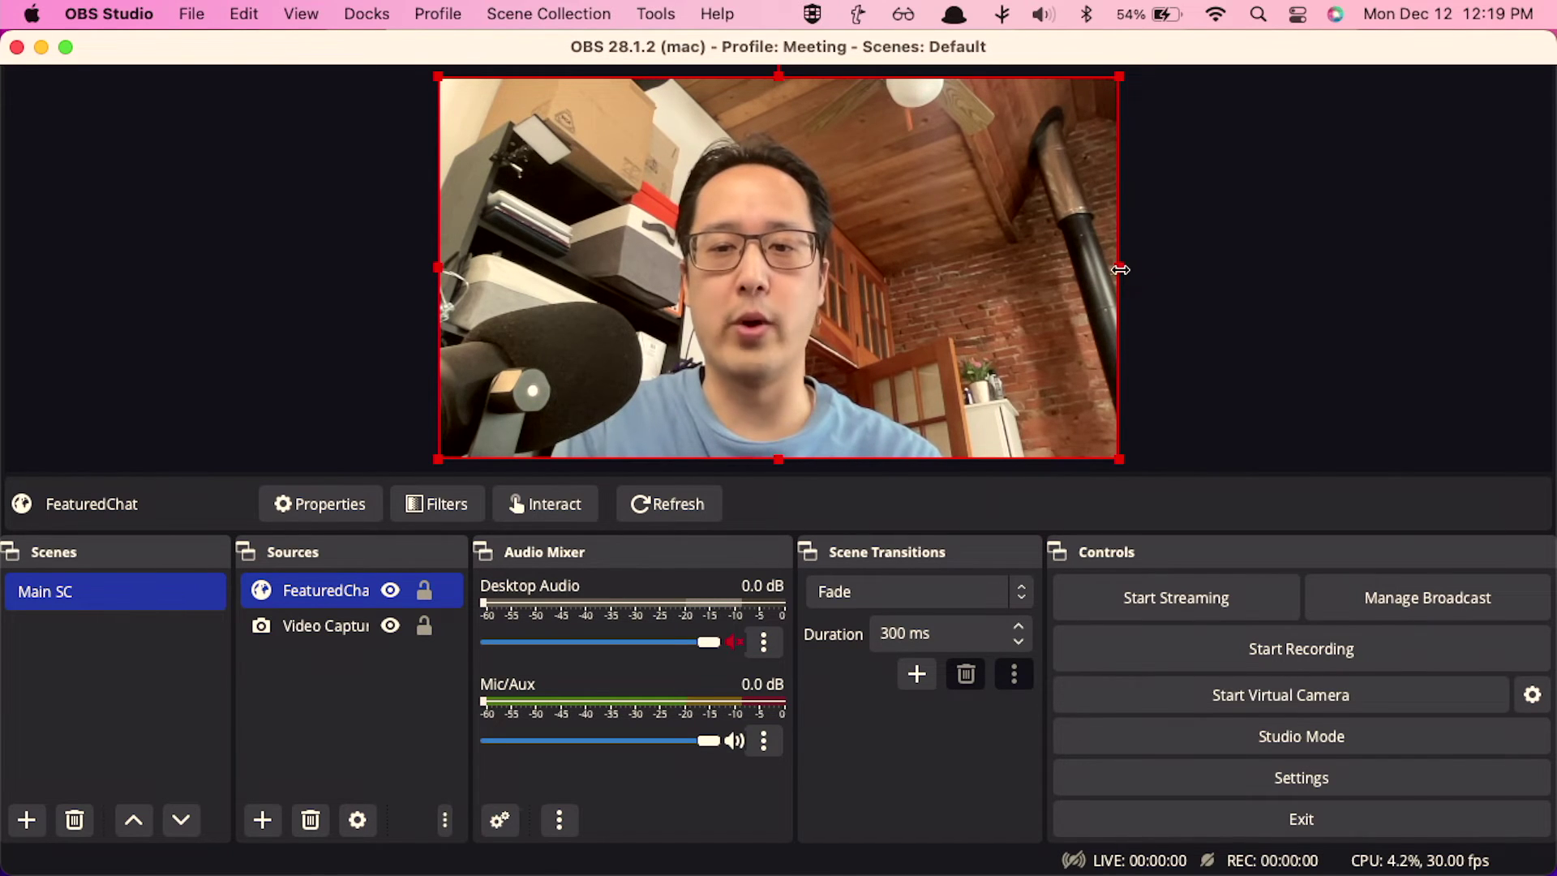
# Scale the FeaturedChat overlay down and move it toward the canvas centre
pyautogui.moveTo(1120, 270); pyautogui.dragTo(1040, 270)
pyautogui.moveTo(823, 276); pyautogui.dragTo(858, 289)
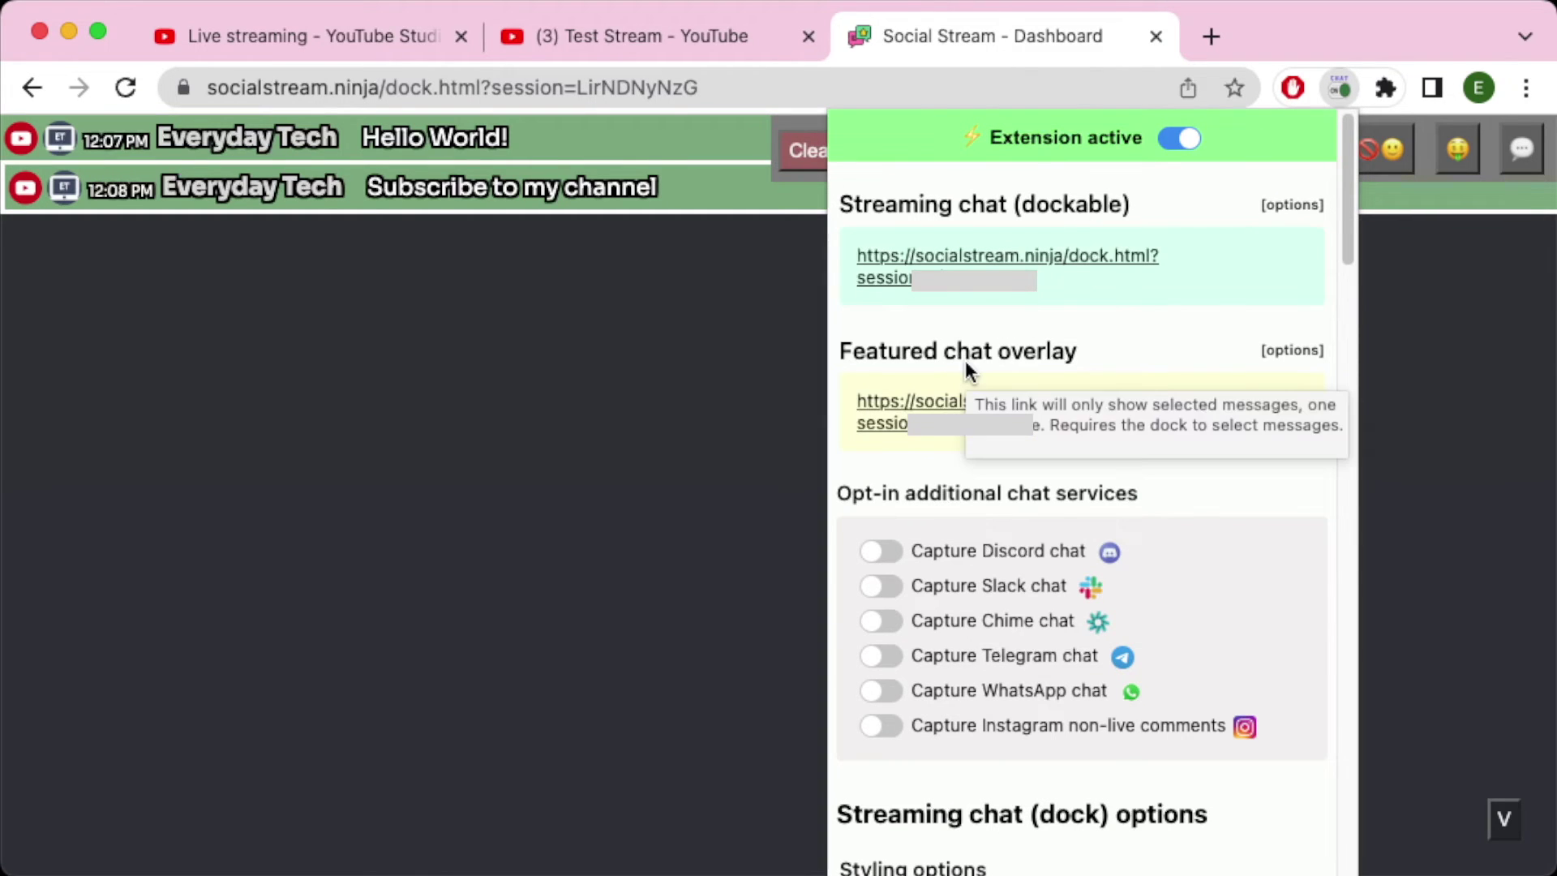
# Dismiss the Social Stream Ninja popup to show the 'Hello World!' and 'Subscribe to my channel' messages
pyautogui.moveTo(1109, 301)
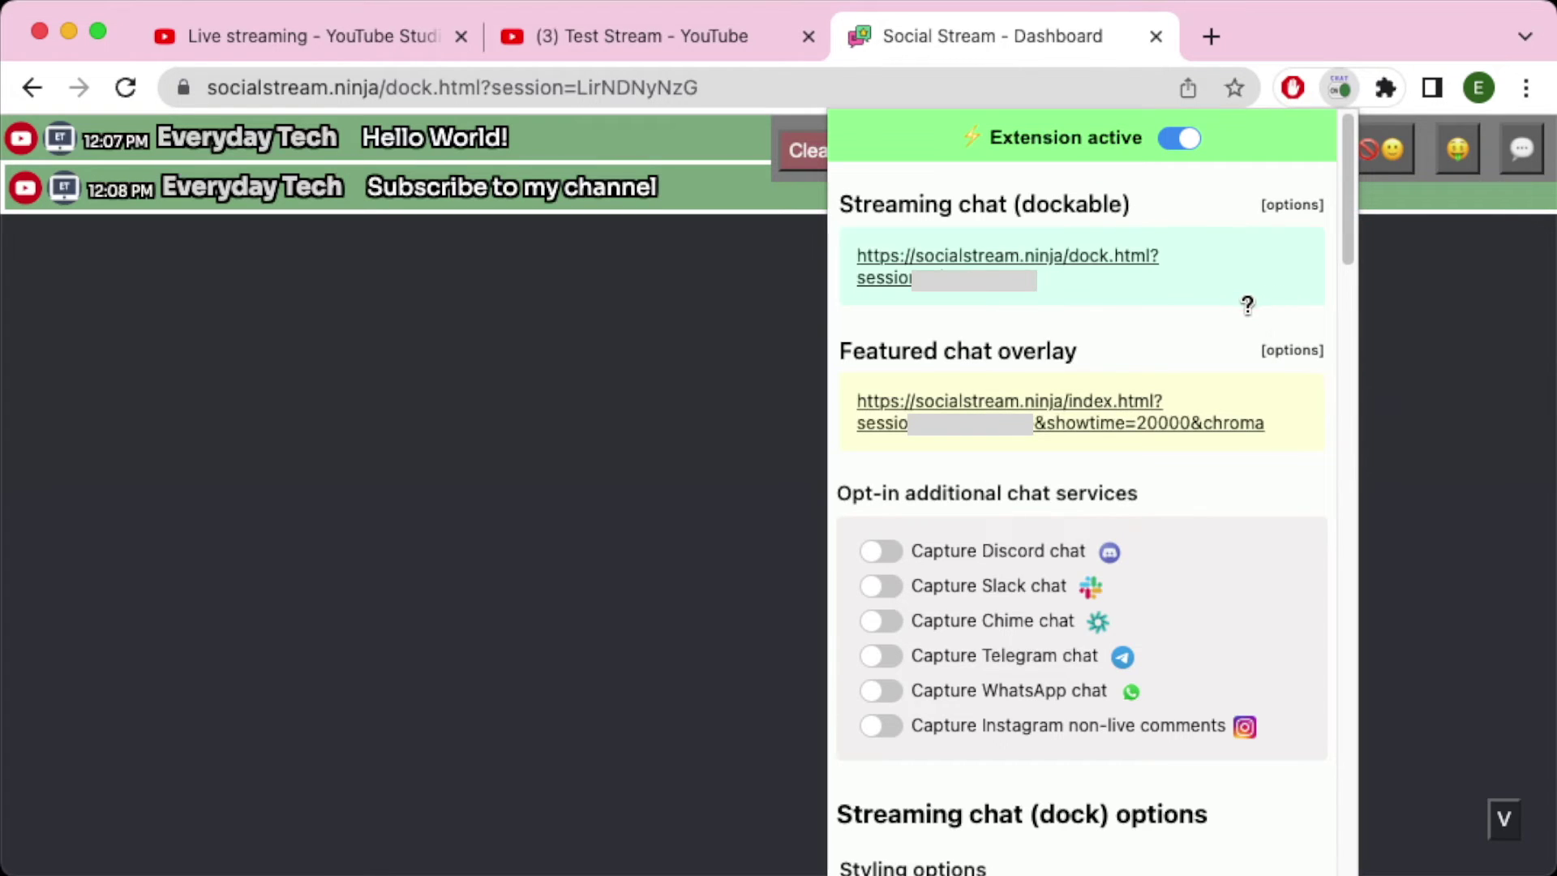
pyautogui.click(751, 303)
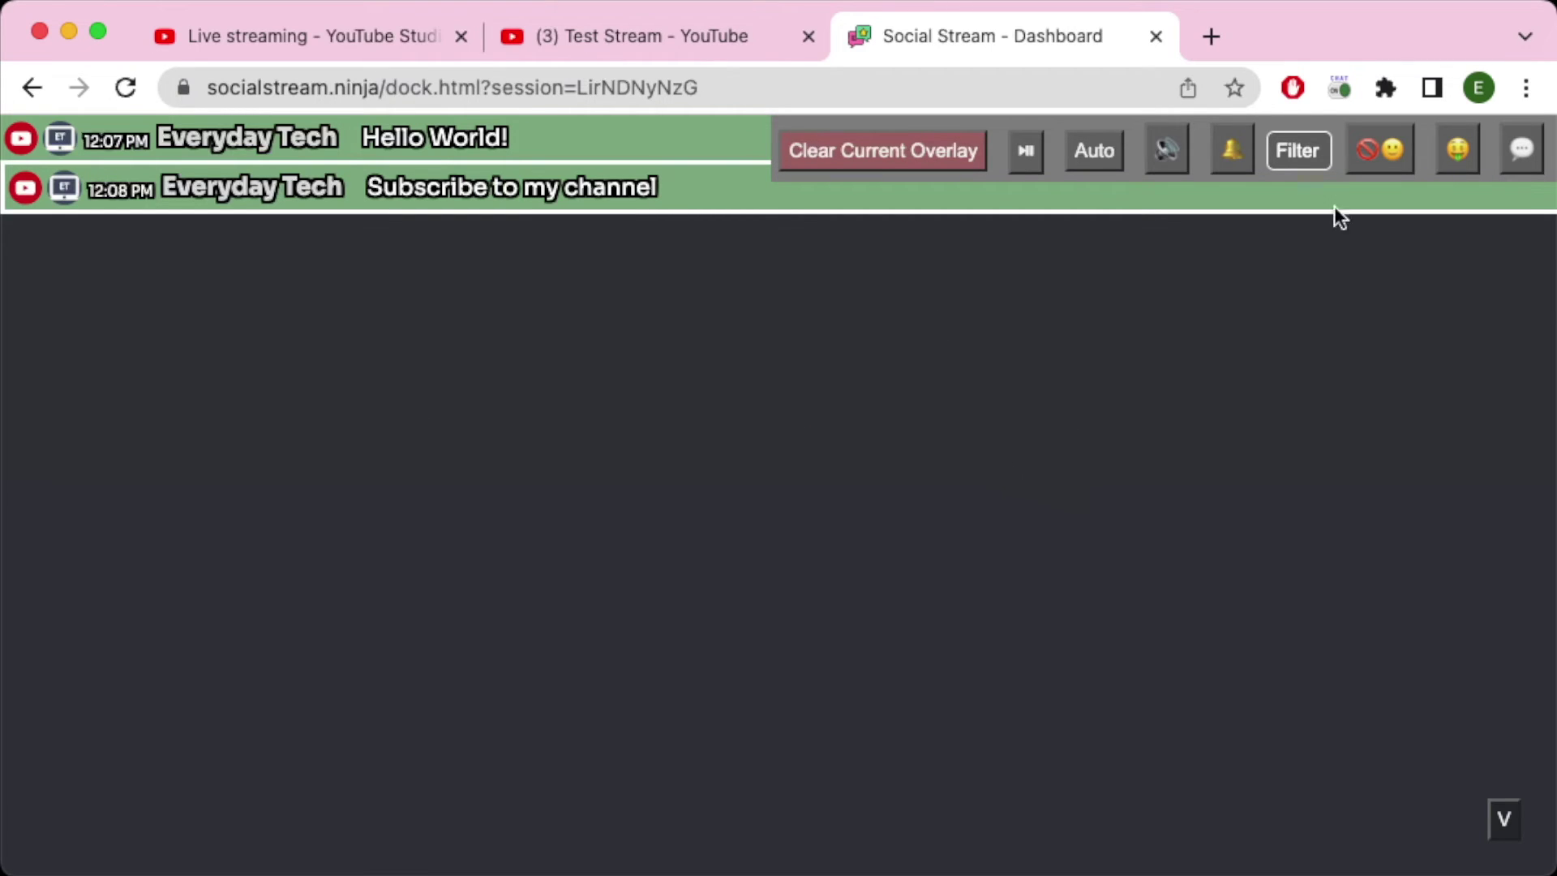
# Enable the featured chat overlay options and open the overlay link in a new tab
pyautogui.click(1341, 86)
pyautogui.click(1341, 86)
pyautogui.click(1339, 88)
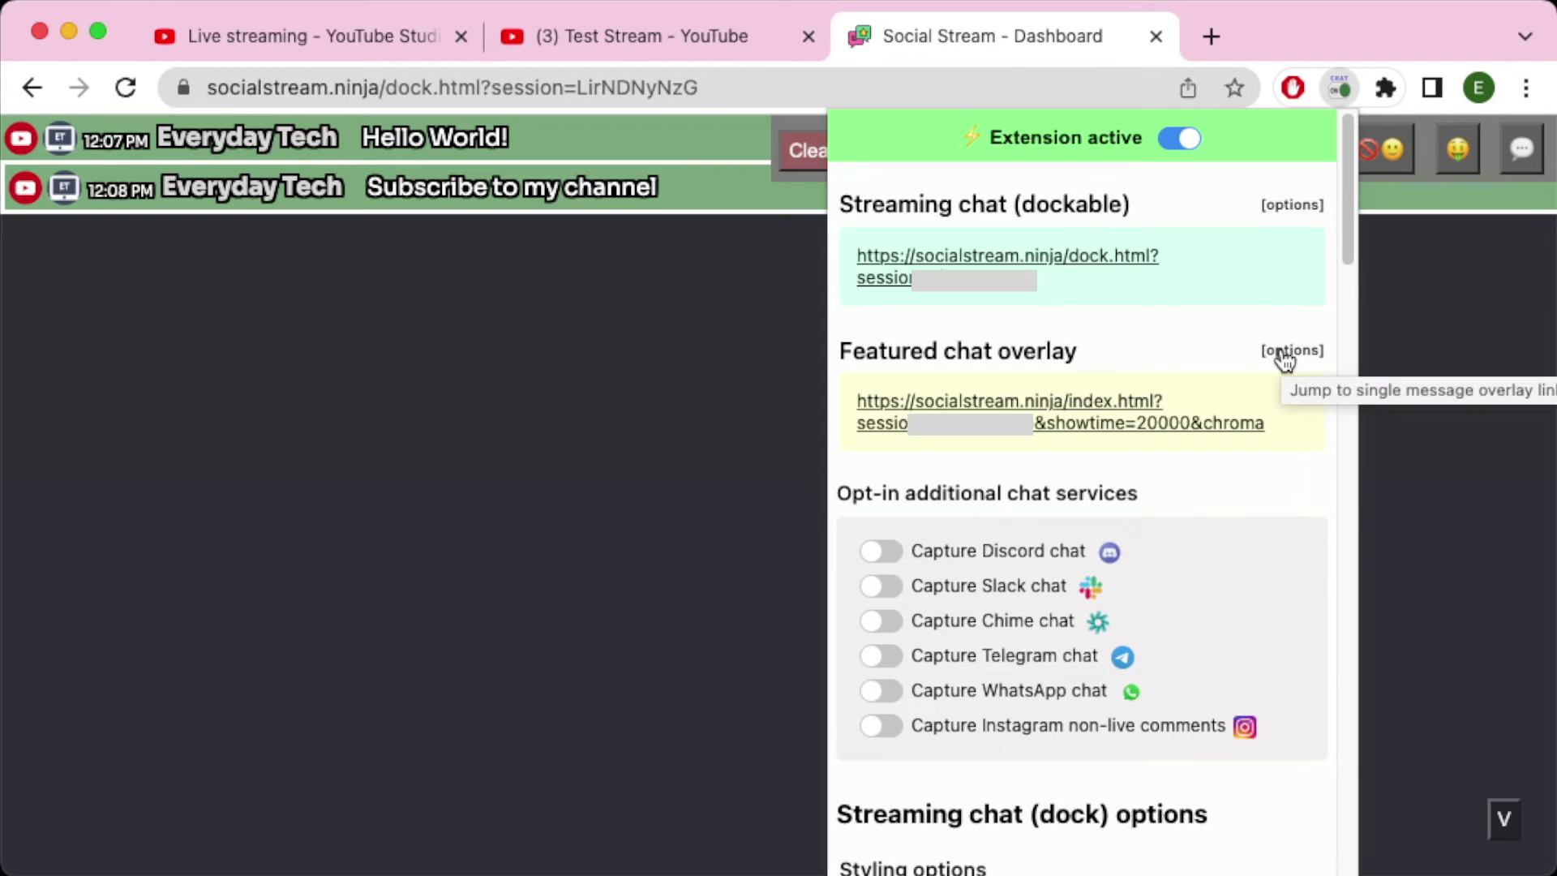
pyautogui.click(1285, 353)
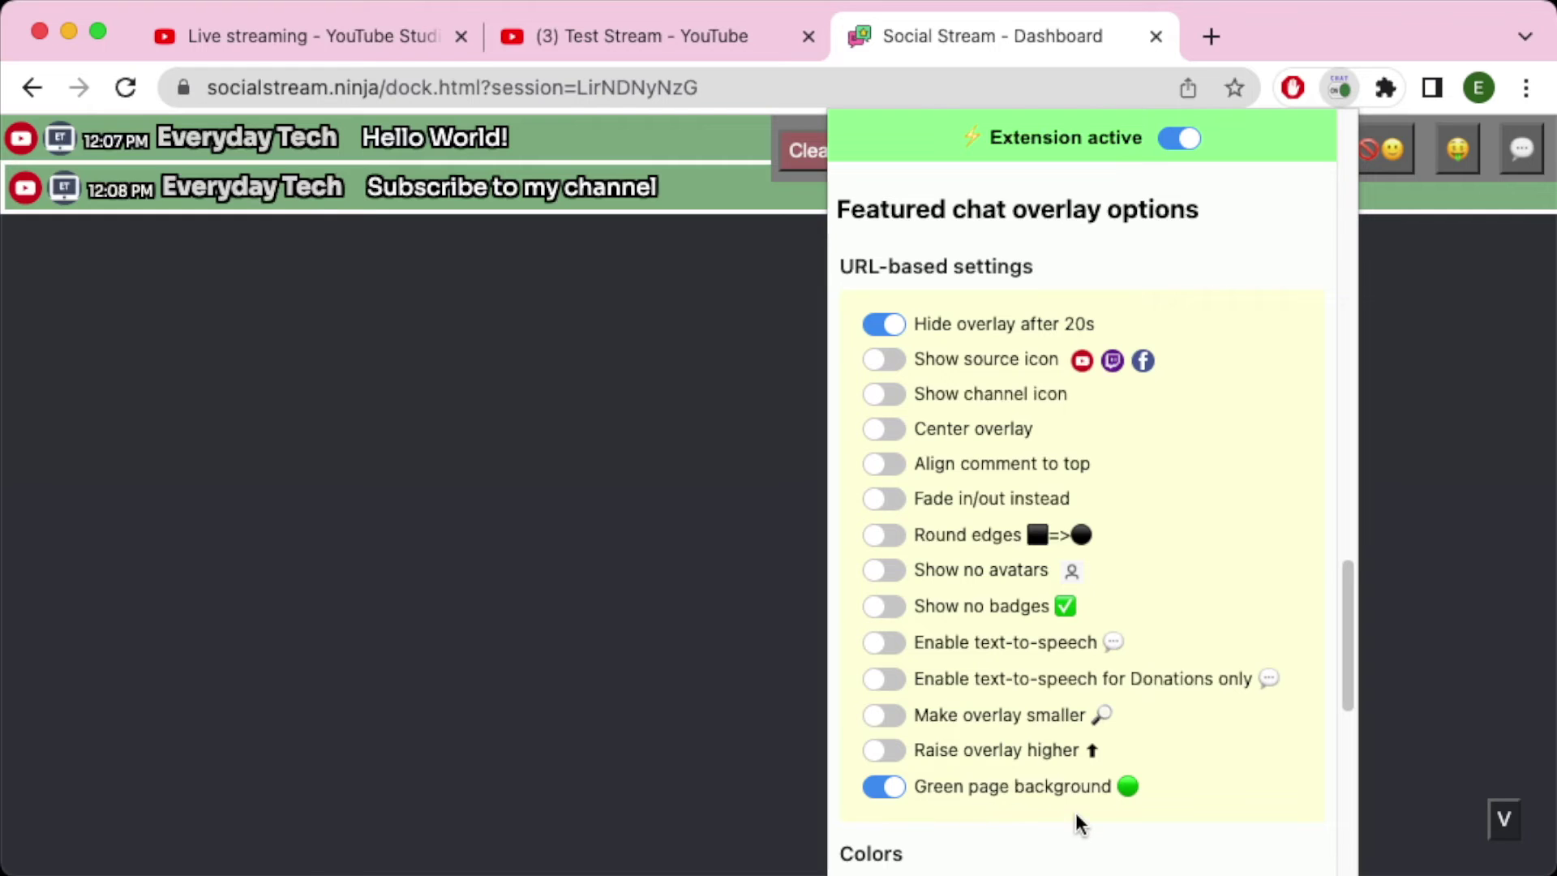
pyautogui.scroll(10, 1119, 847)
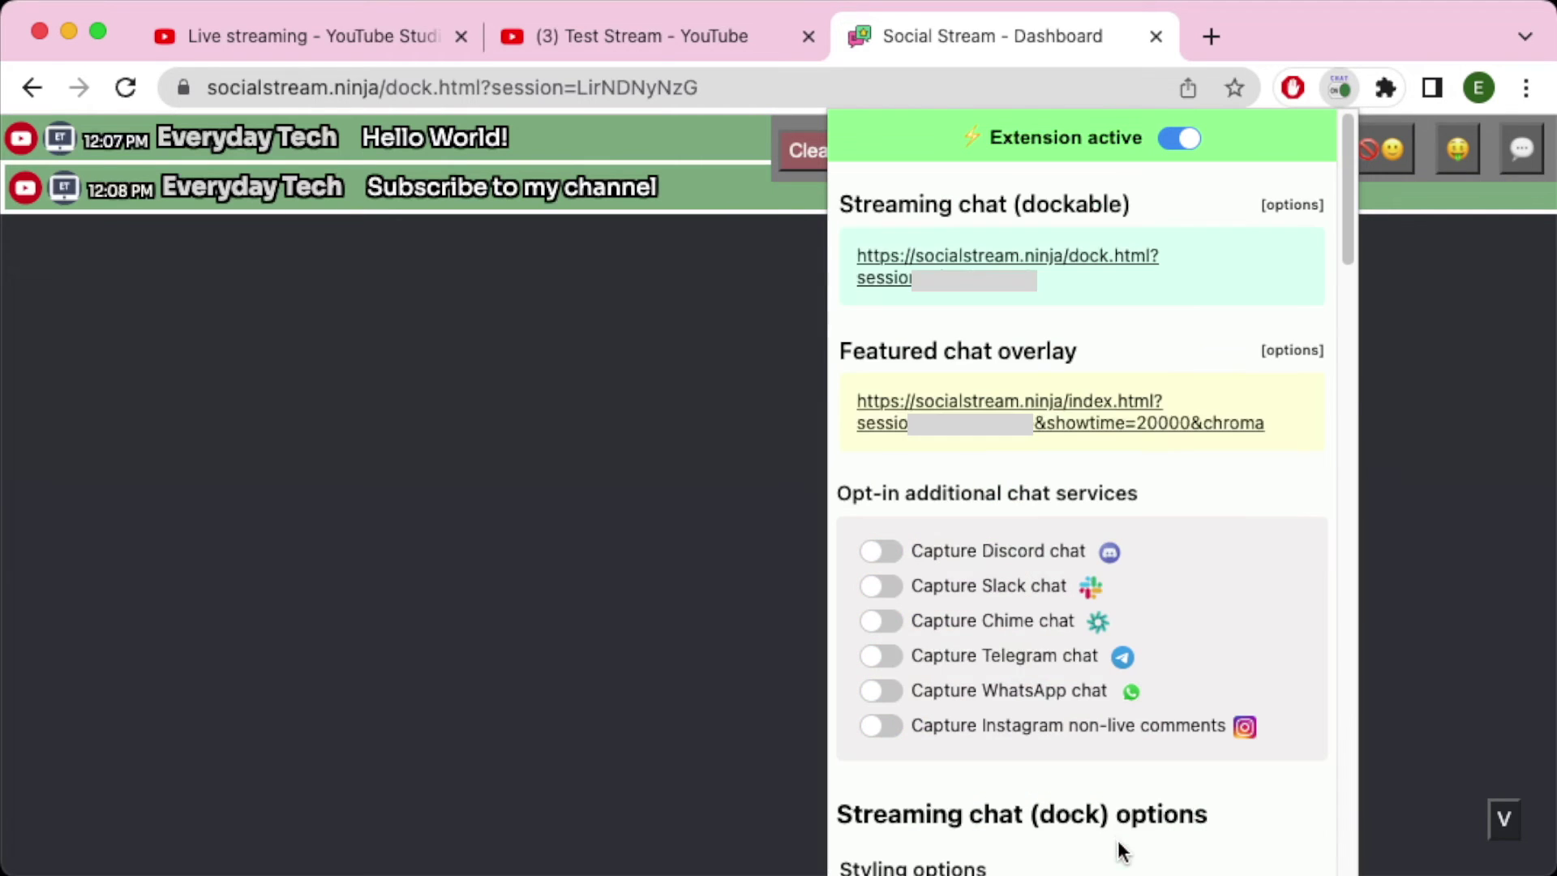
pyautogui.click(961, 423)
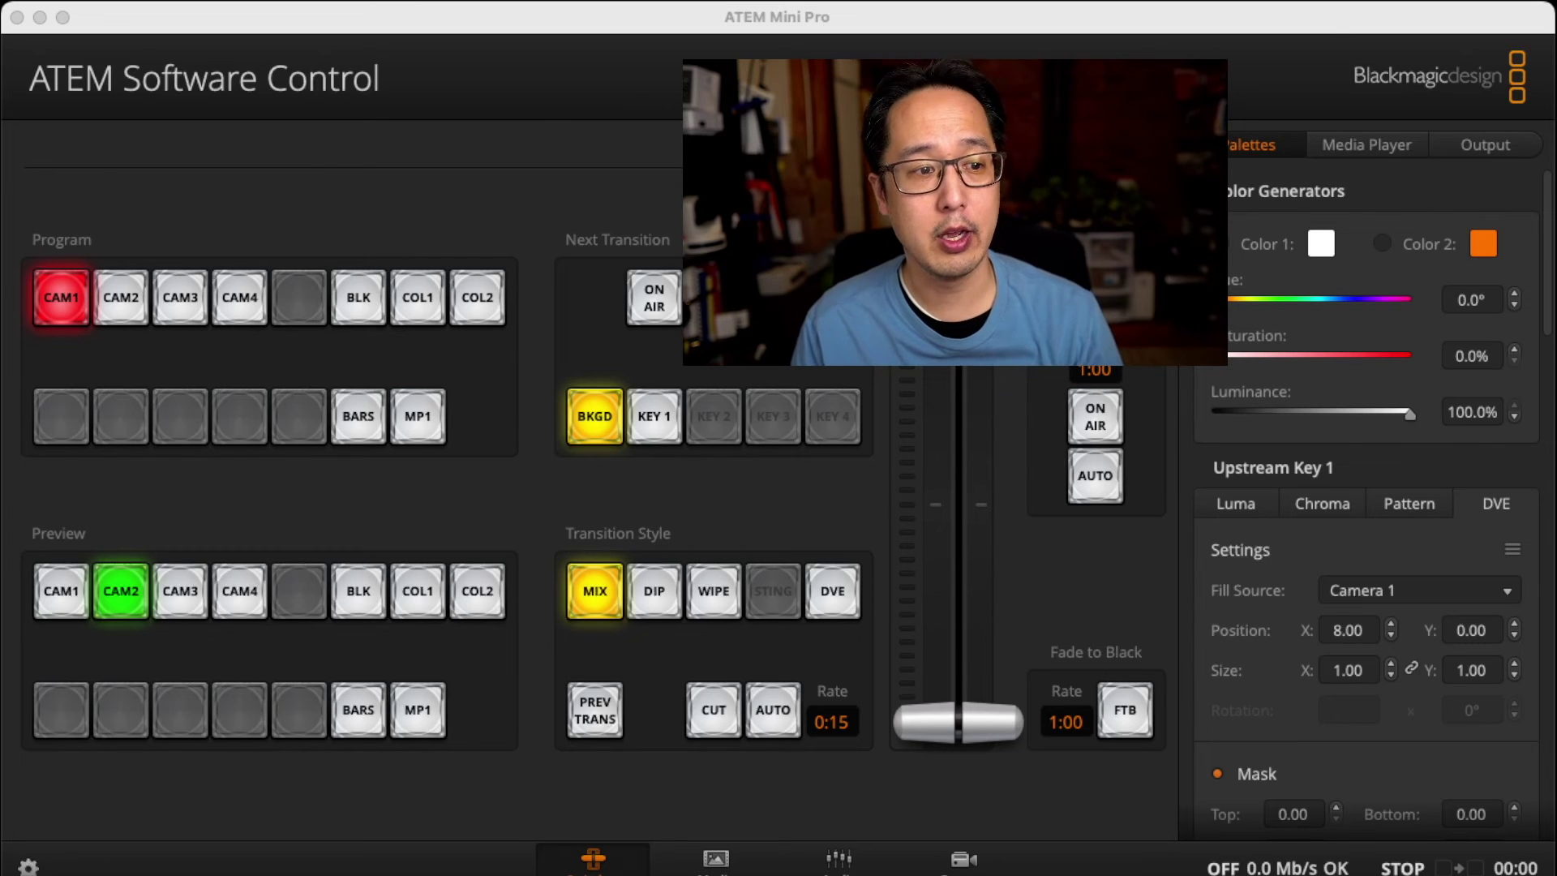
pyautogui.click(549, 131)
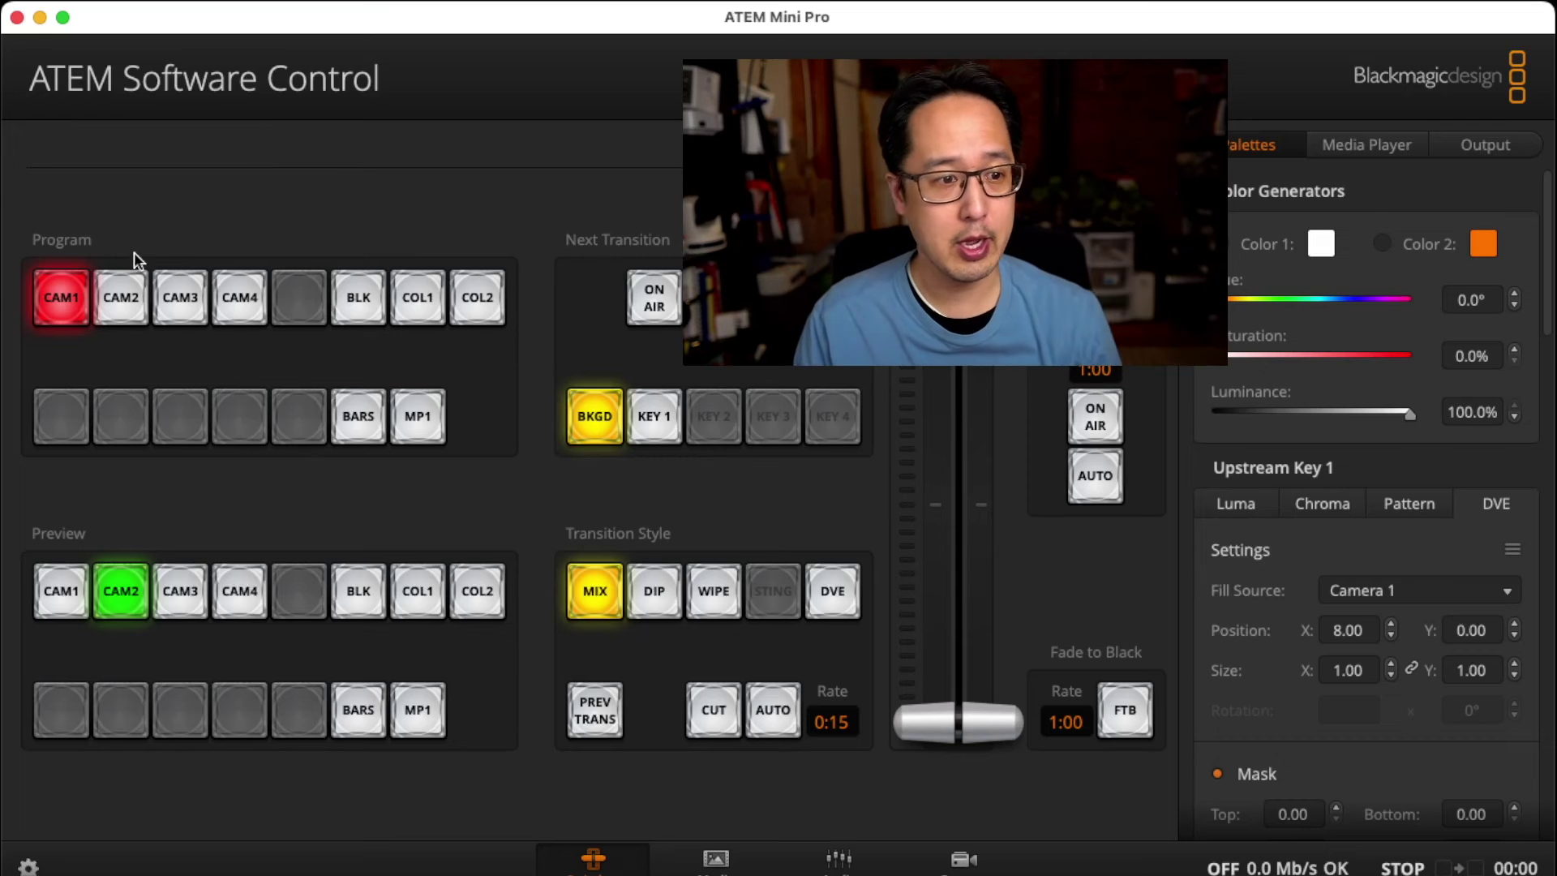
pyautogui.click(227, 304)
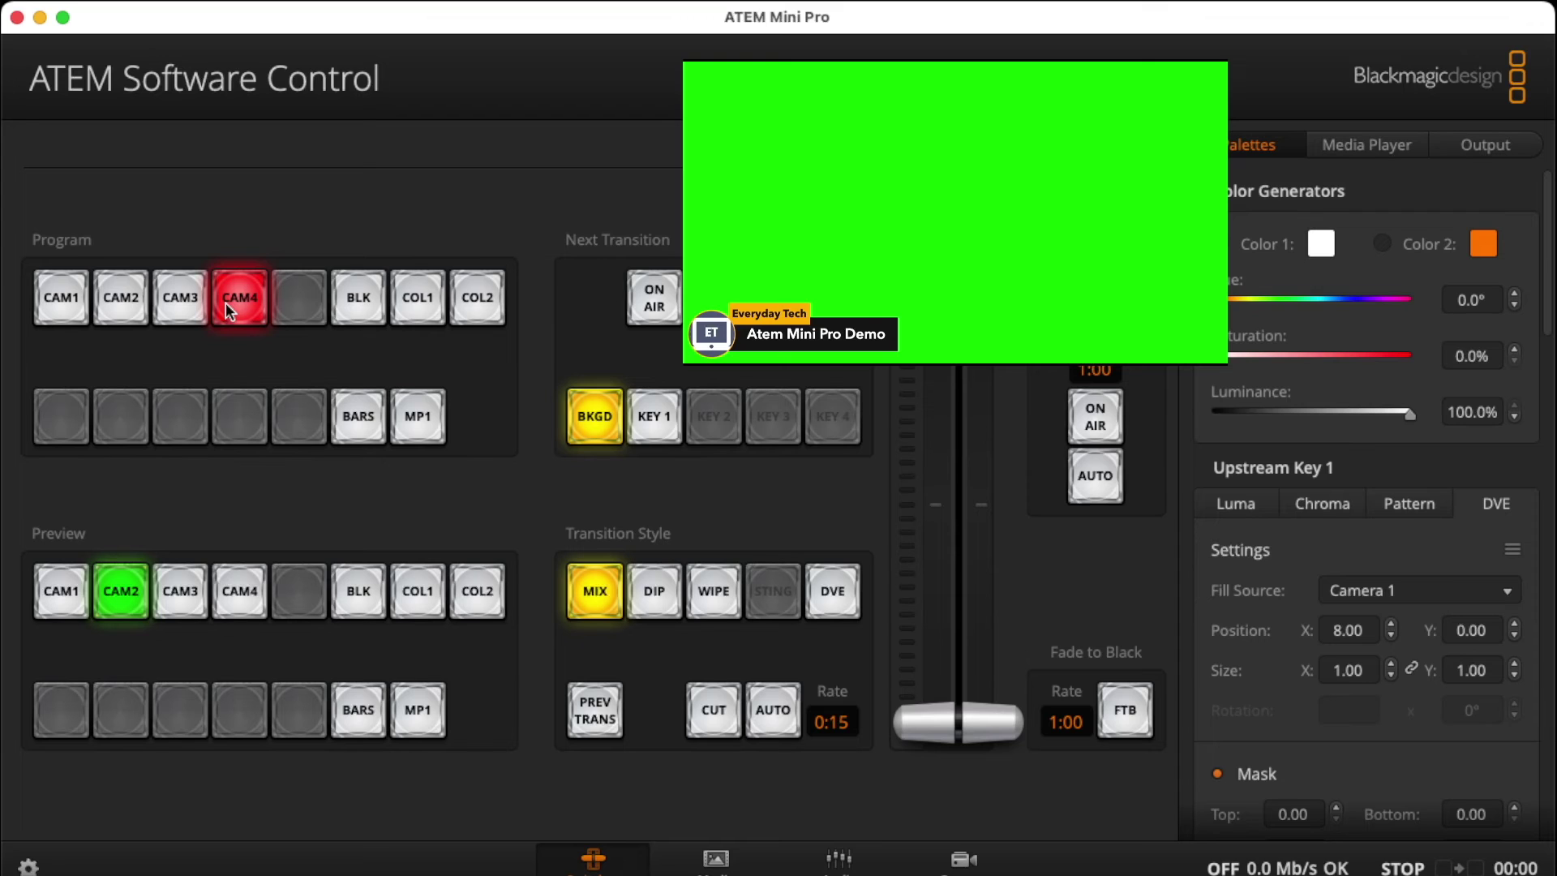
pyautogui.click(49, 303)
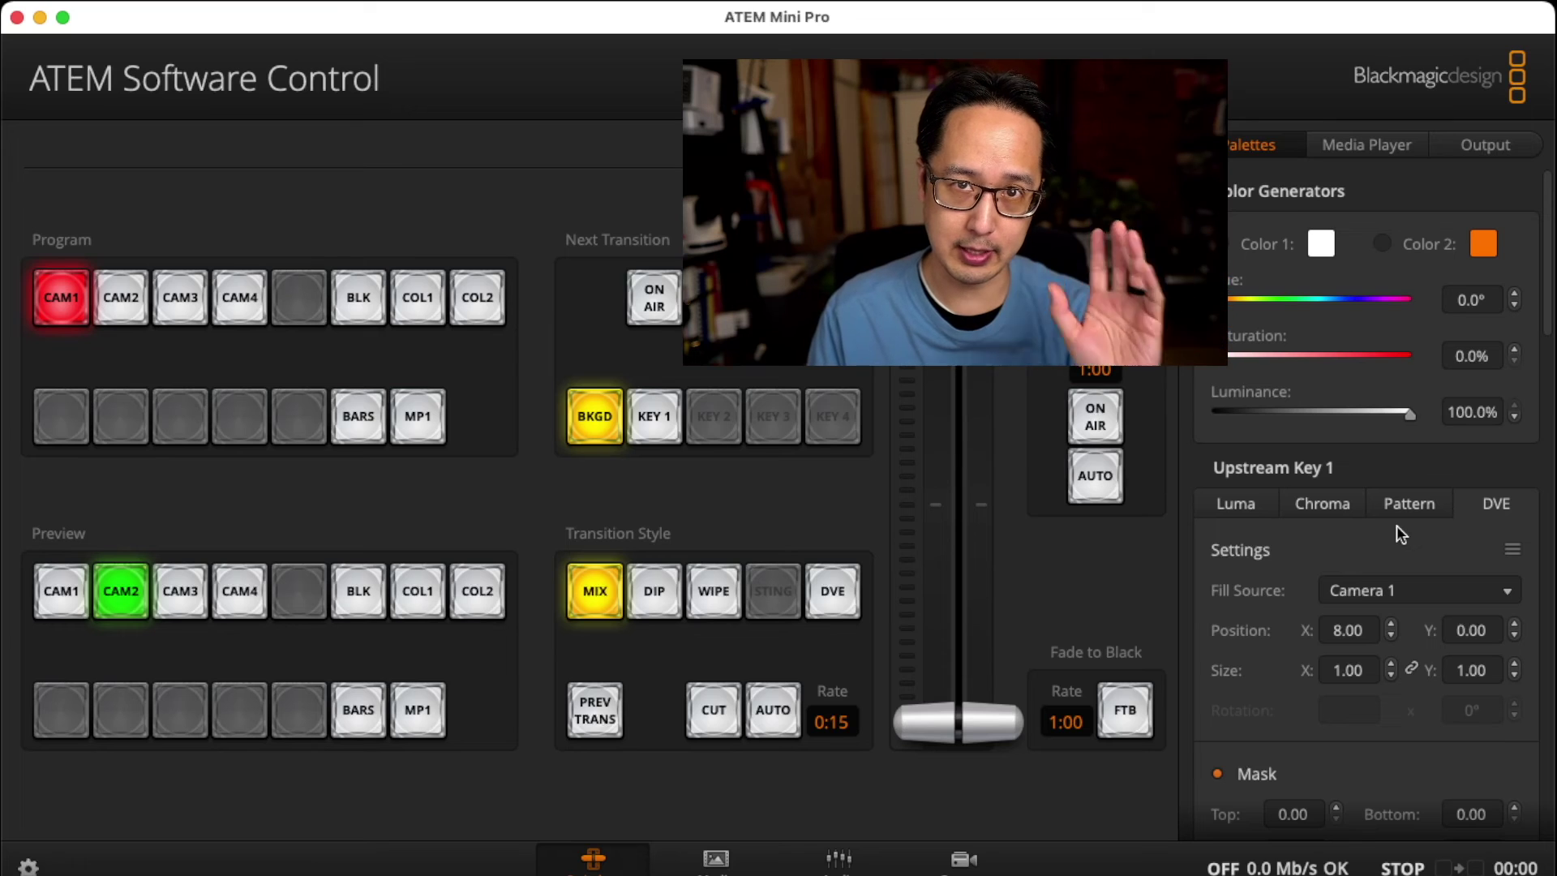
# Switch Upstream Key 1 to Chroma with Camera 4 as fill source and Mask unticked
pyautogui.scroll(-2, 1394, 525)
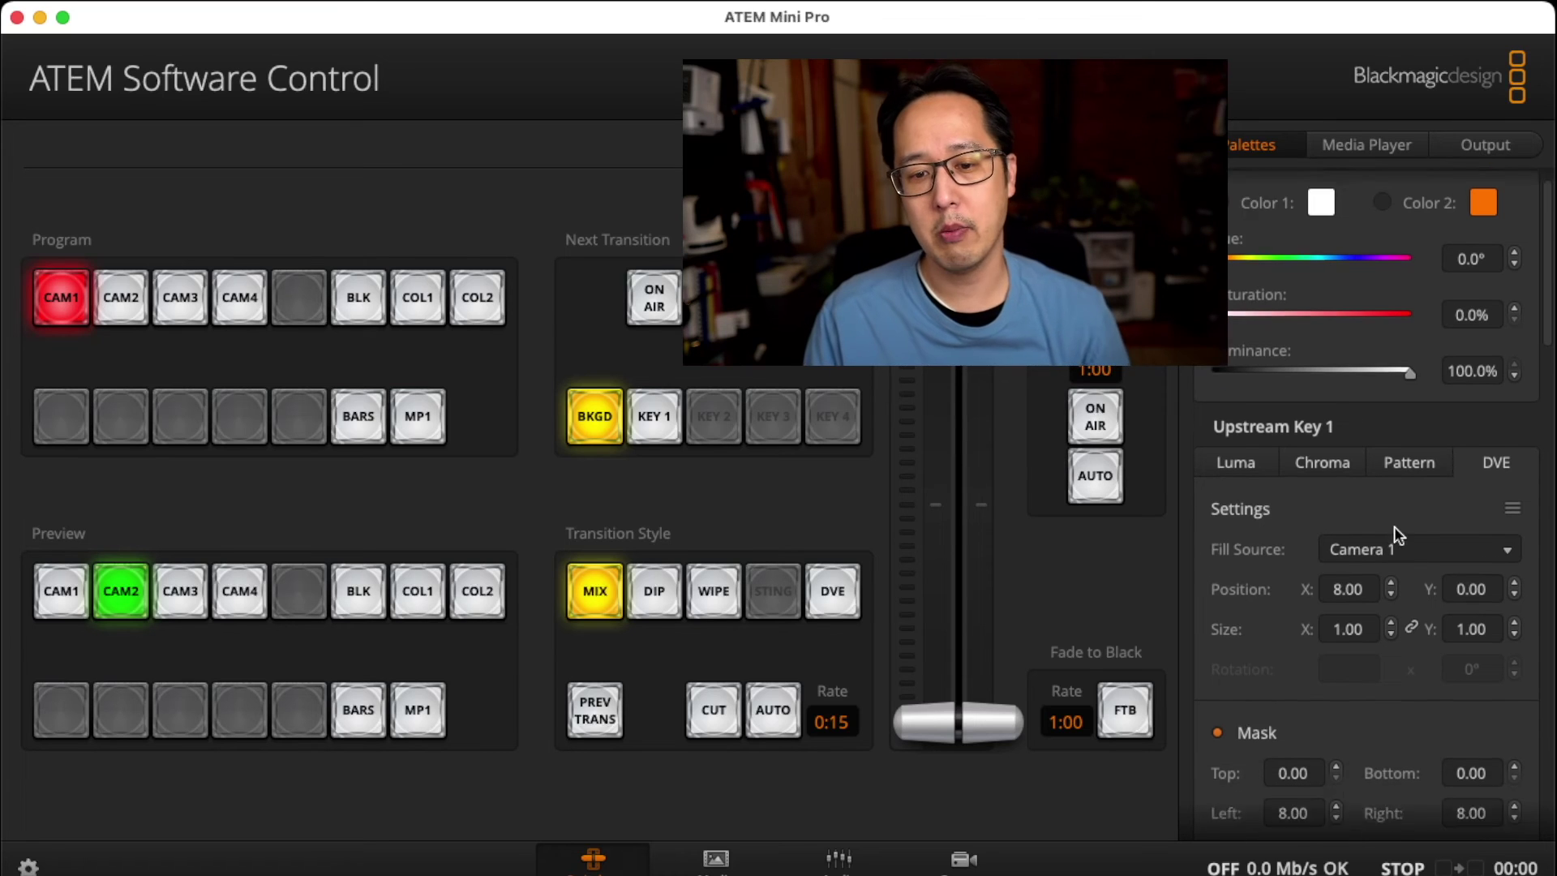
pyautogui.click(1319, 444)
pyautogui.scroll(-2, 1297, 491)
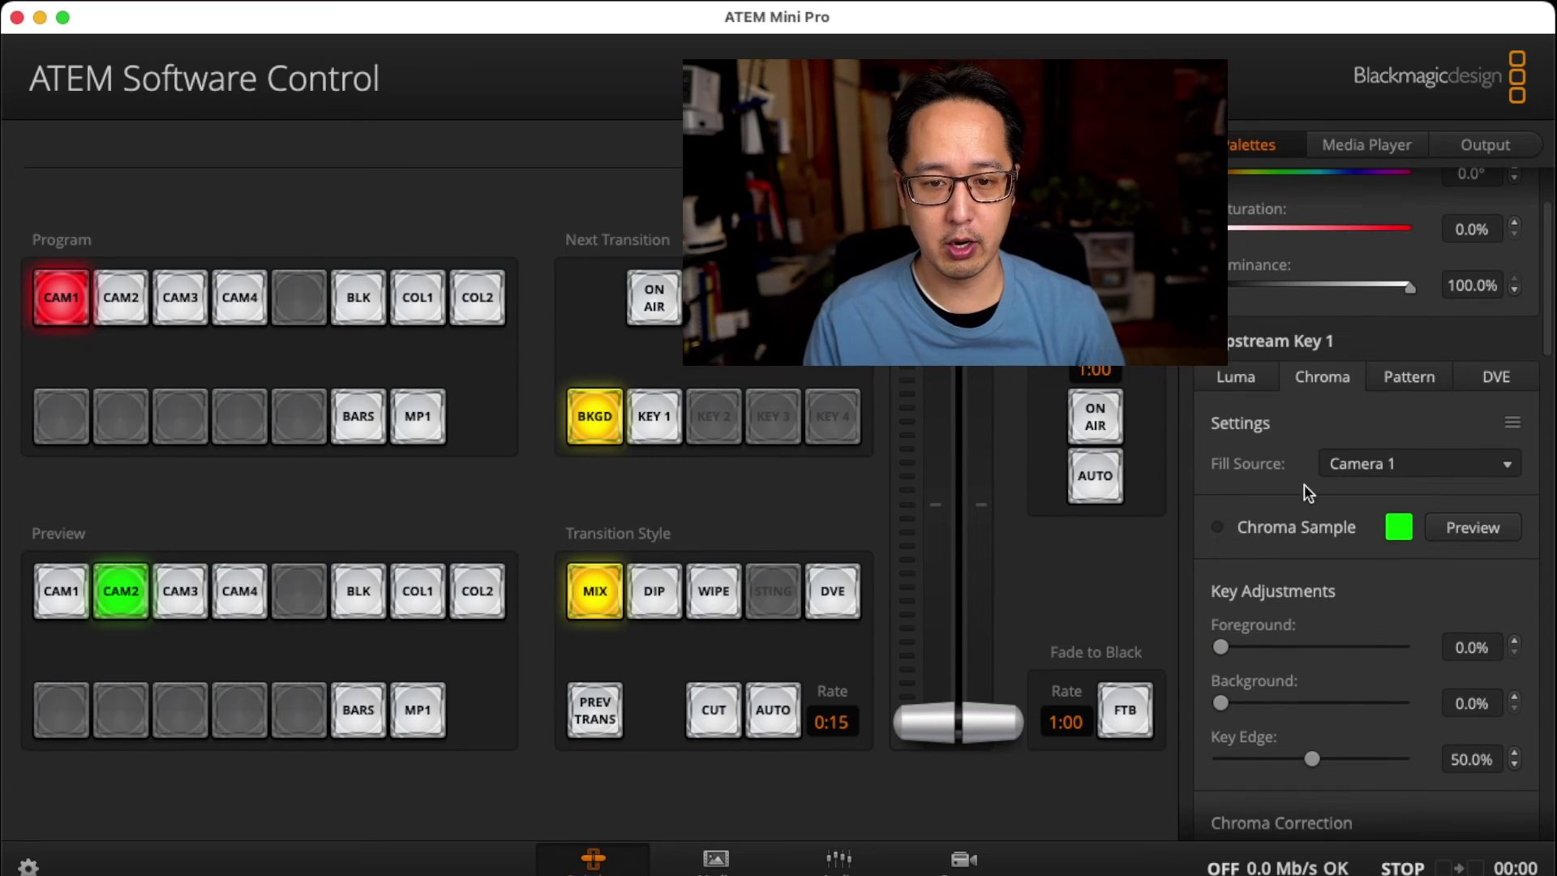
pyautogui.click(1397, 458)
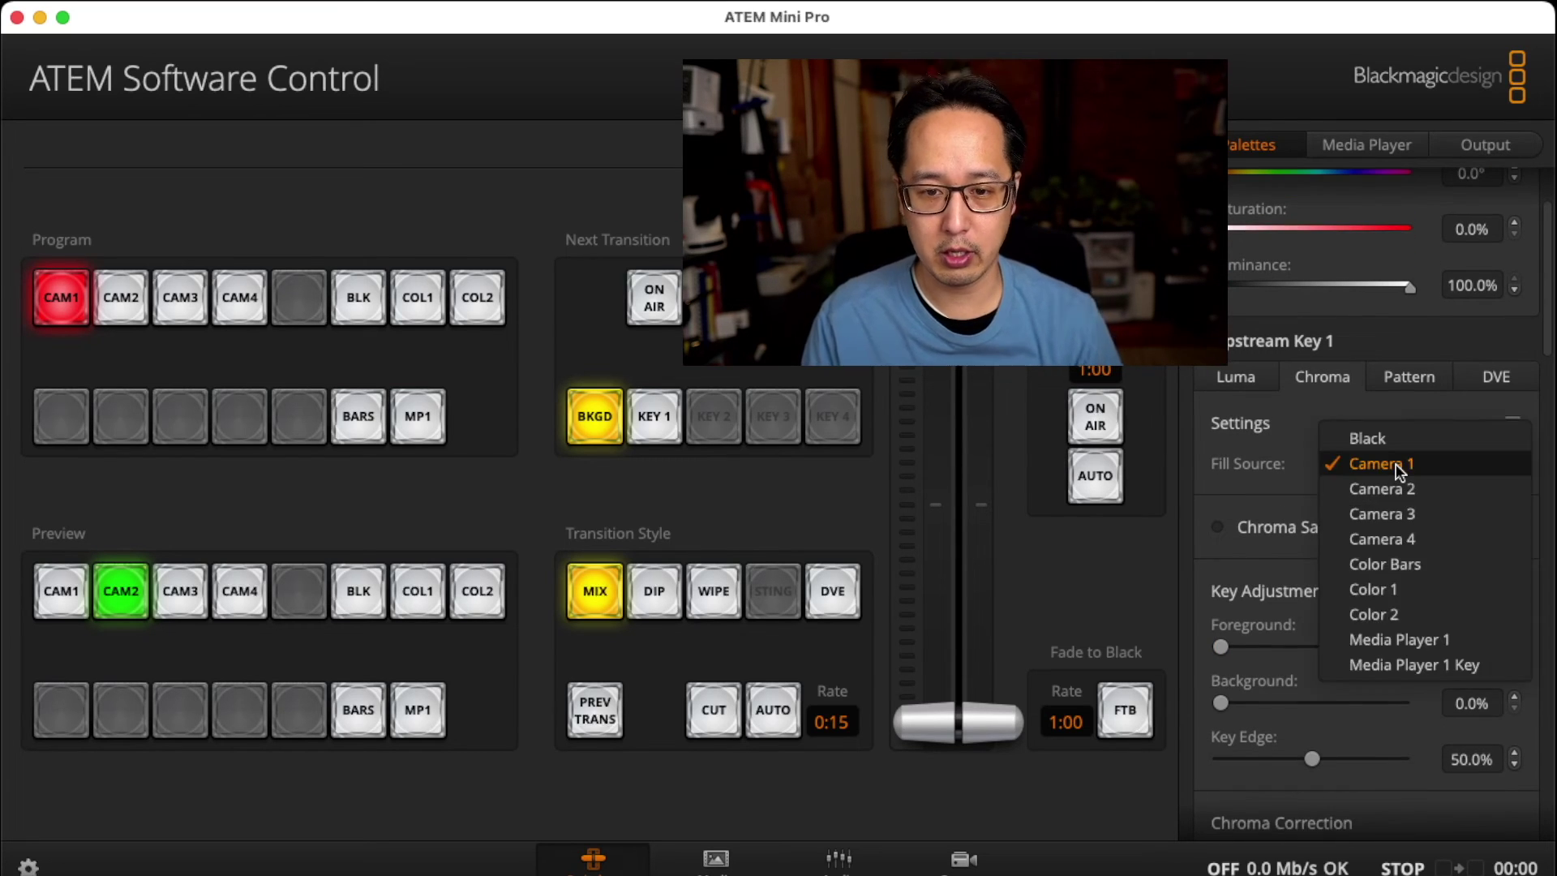
pyautogui.click(1403, 540)
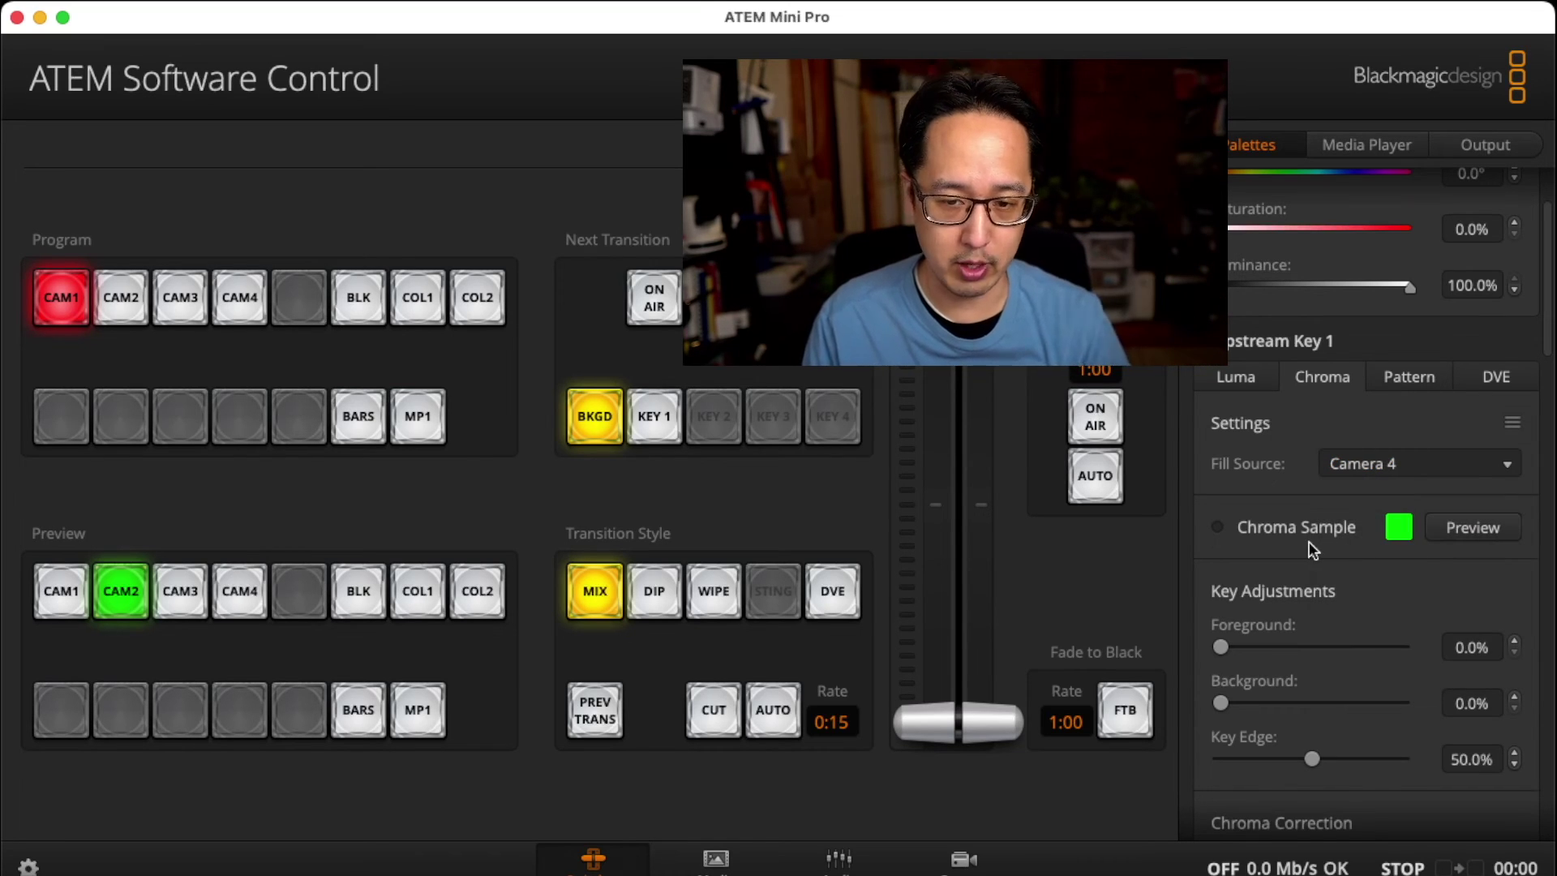
pyautogui.scroll(-2, 1411, 551)
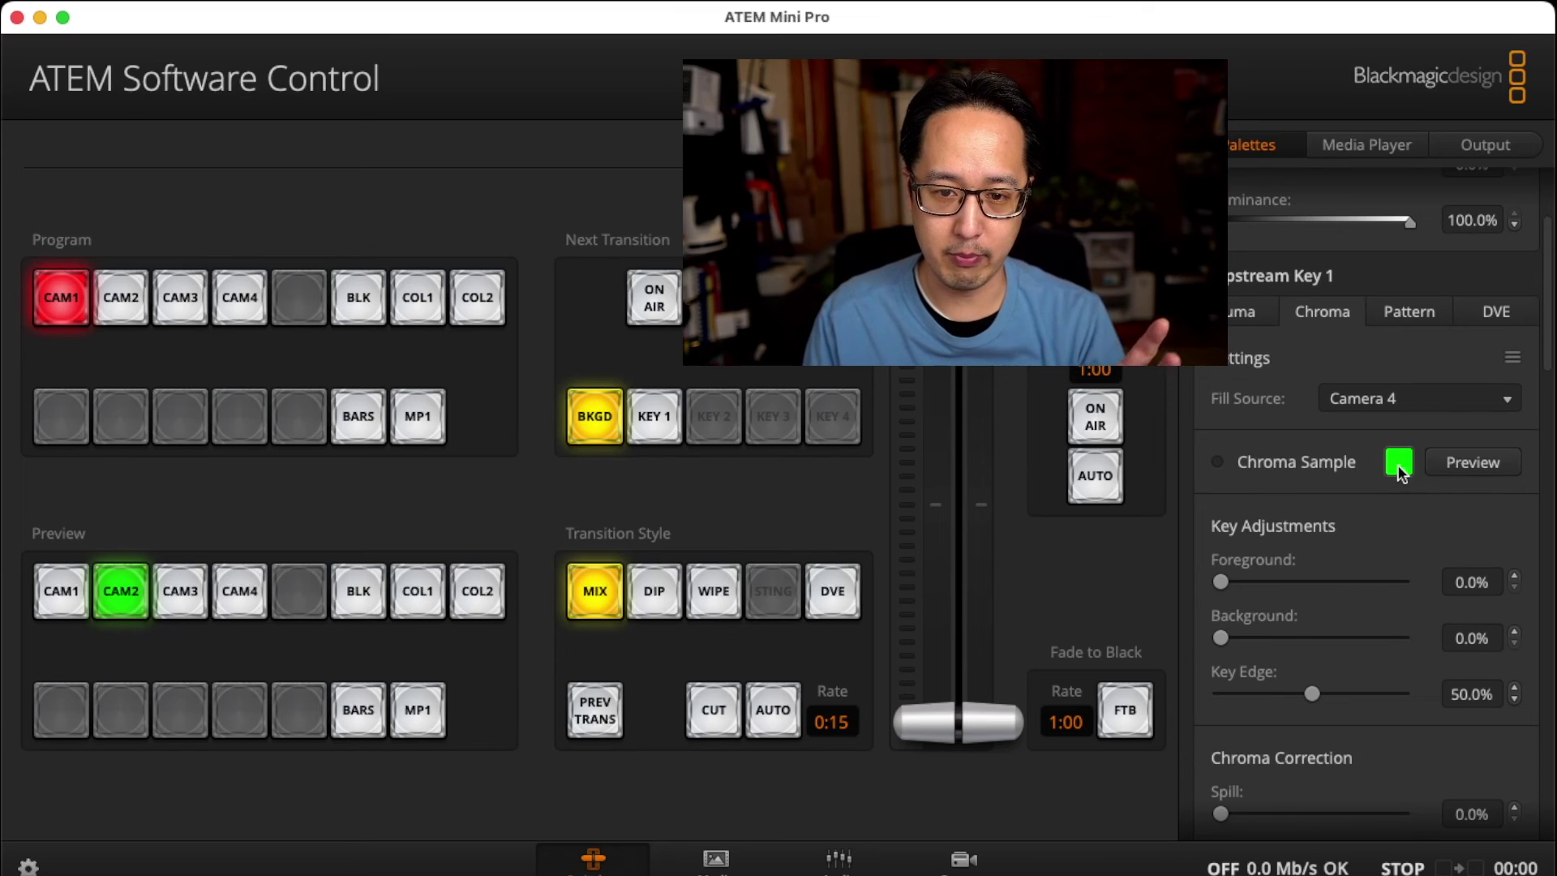
pyautogui.scroll(-1, 1391, 513)
pyautogui.scroll(-2, 1390, 513)
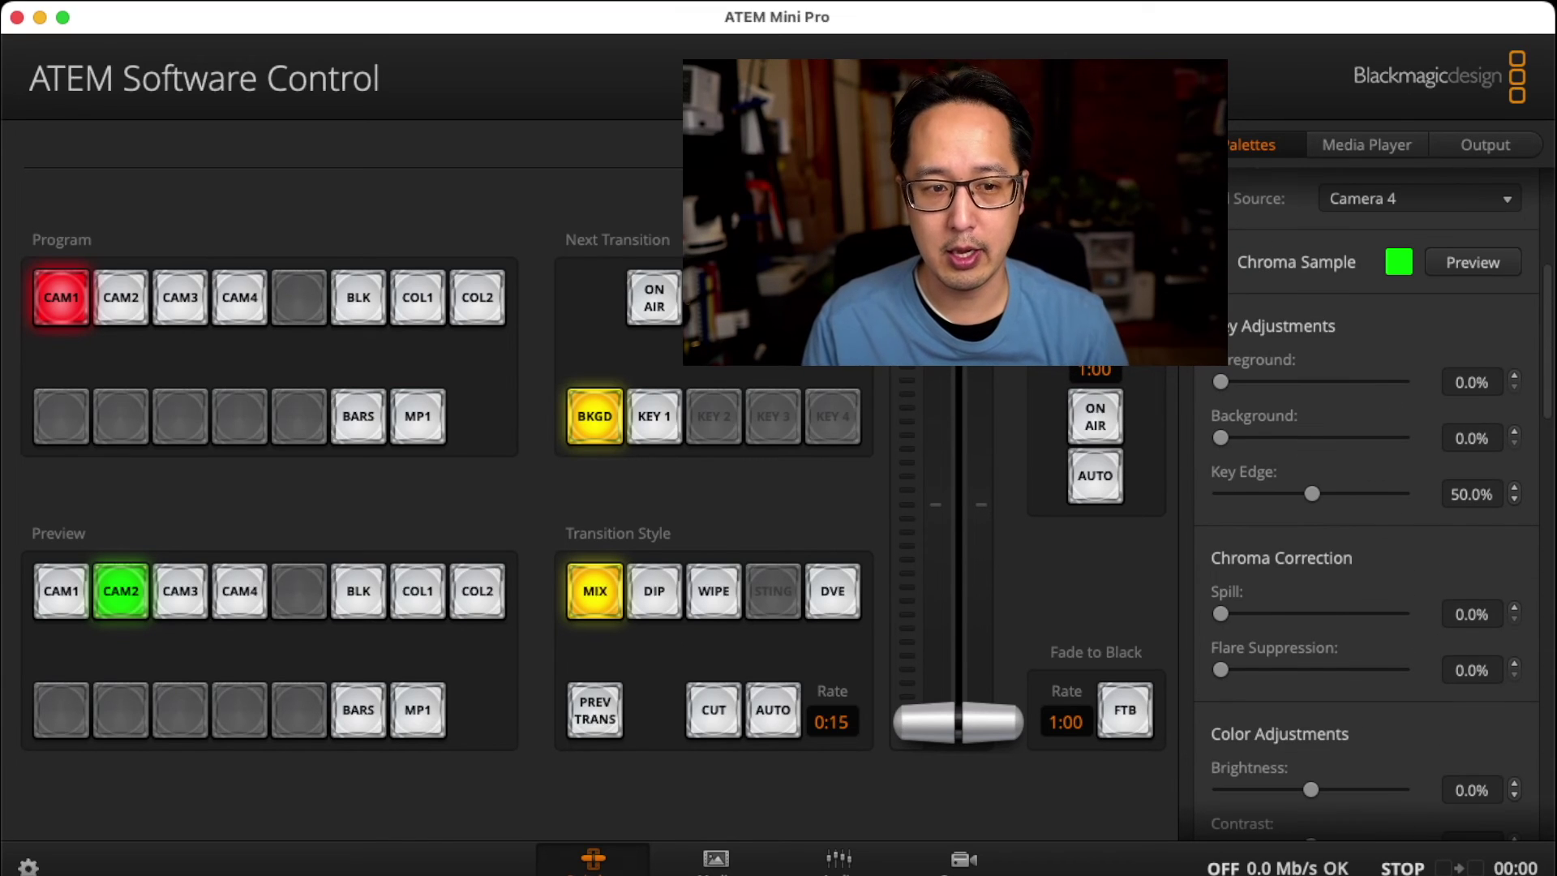
pyautogui.scroll(-10, 1323, 522)
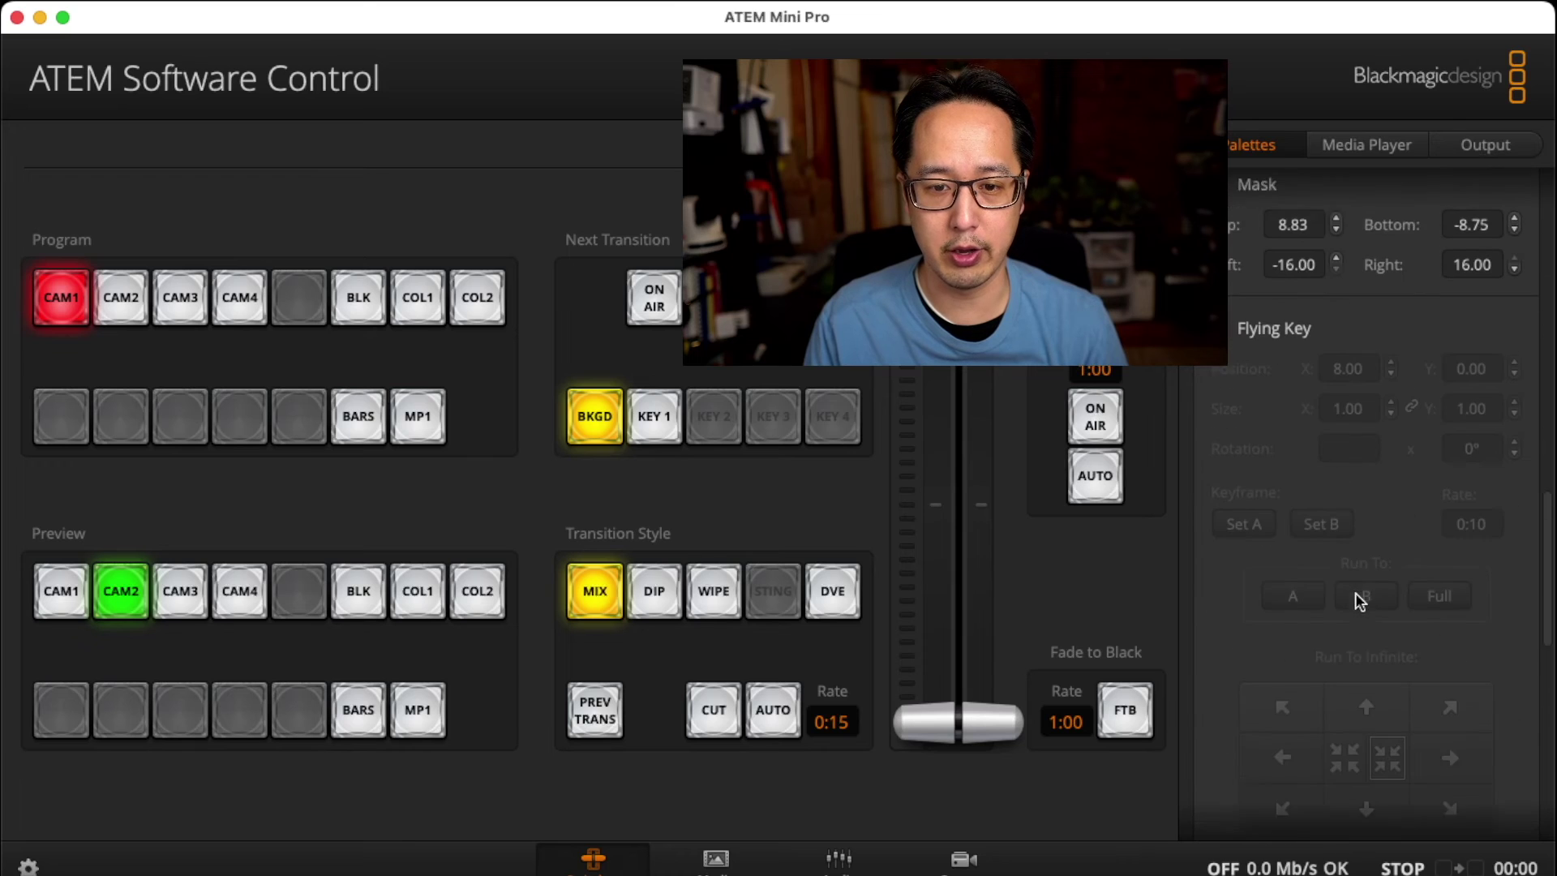
pyautogui.scroll(6, 1270, 418)
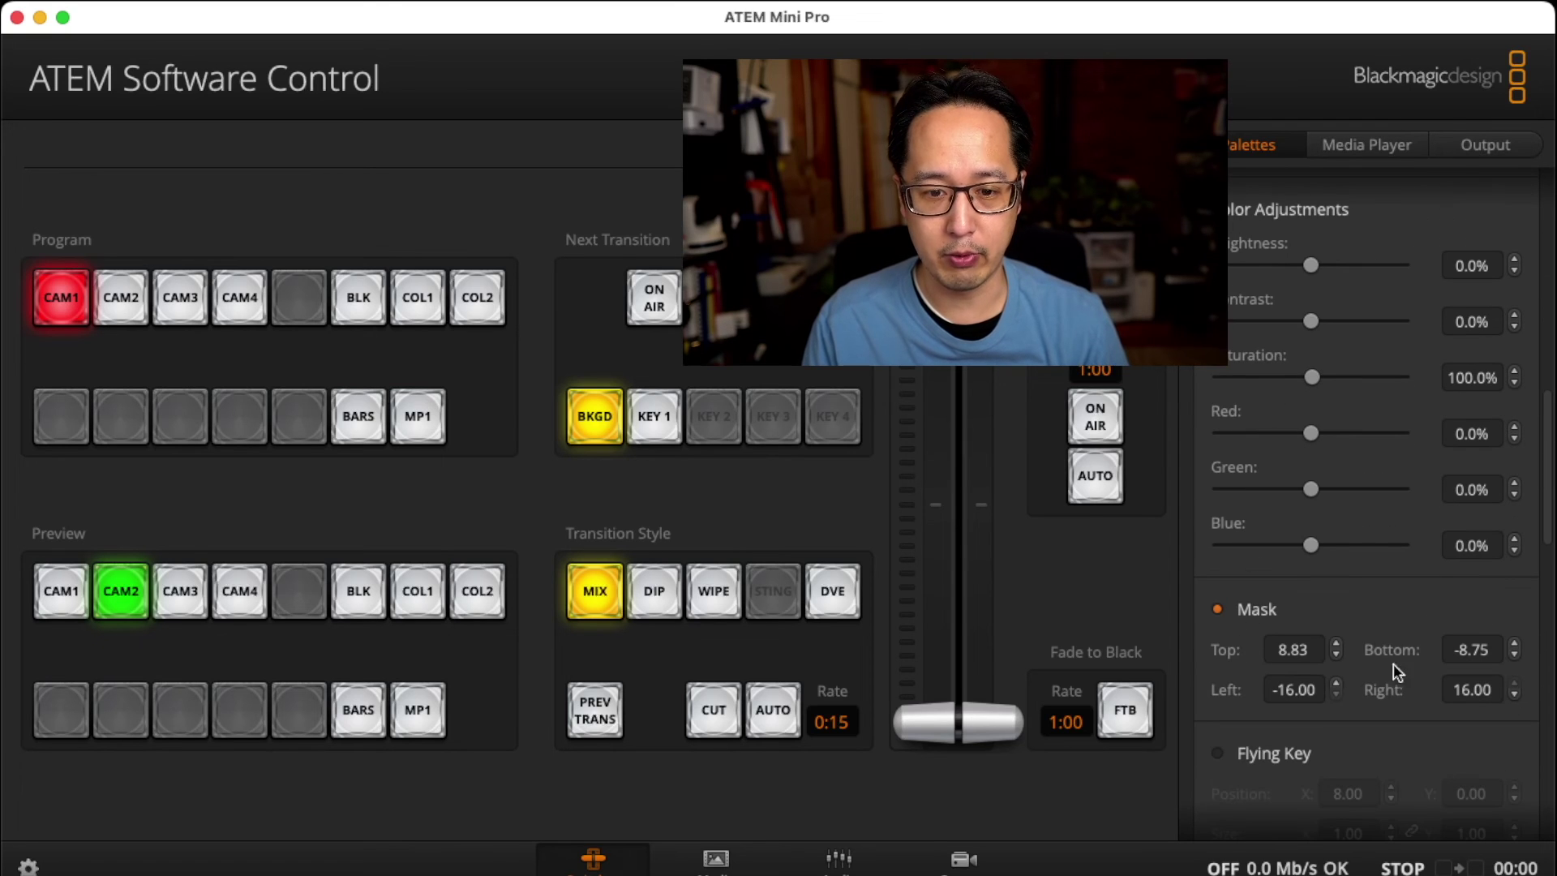
pyautogui.click(1216, 611)
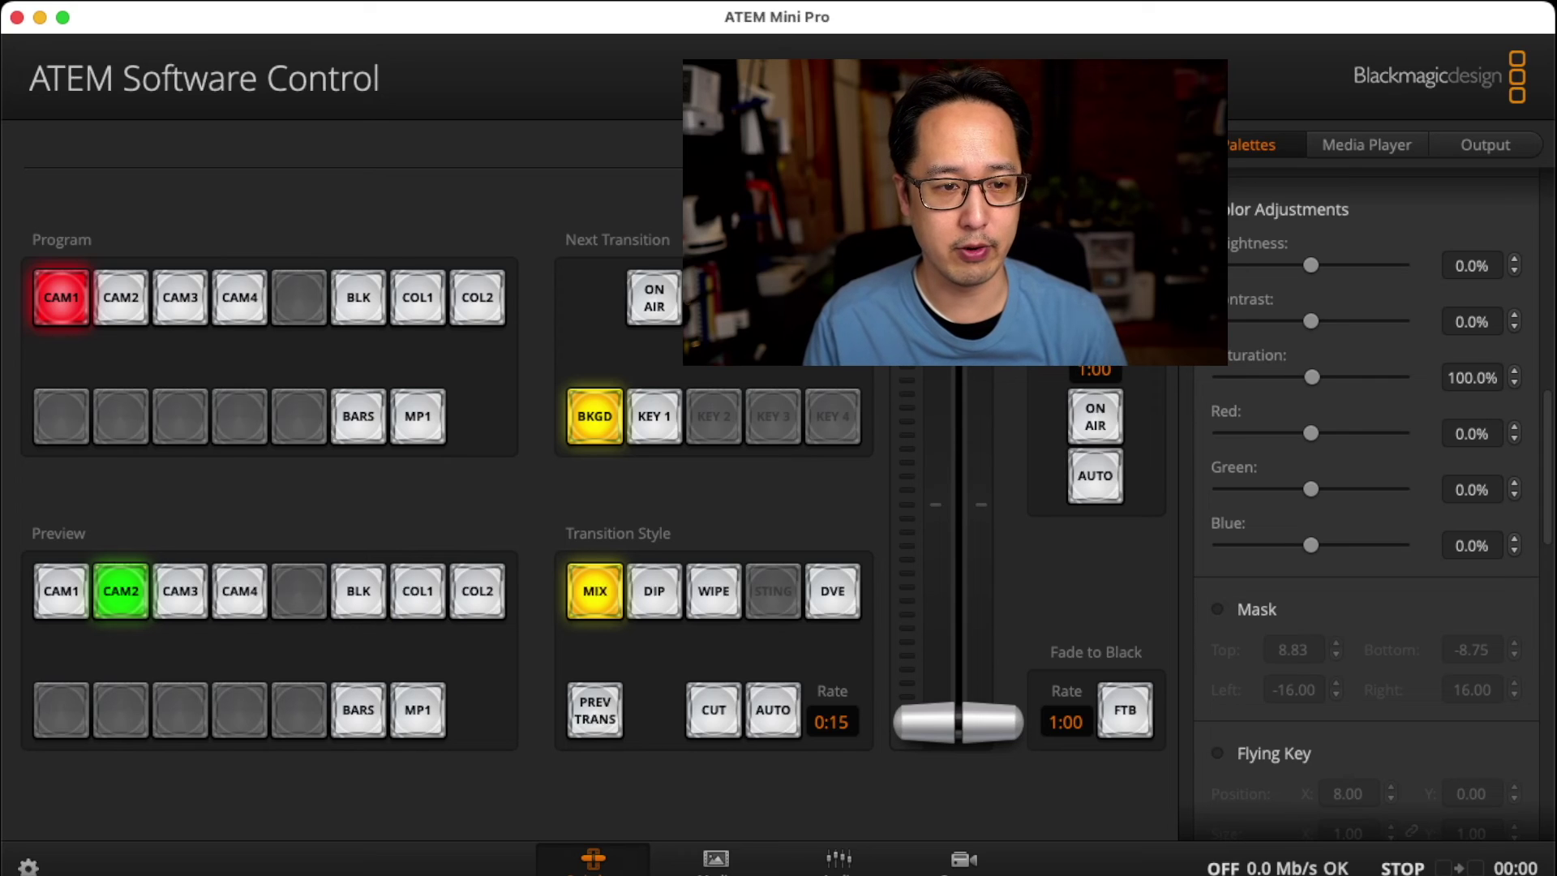
# Put Upstream Key 1 with the chroma-keyed chat over CAM1 on air and re-enable its mask
pyautogui.click(655, 298)
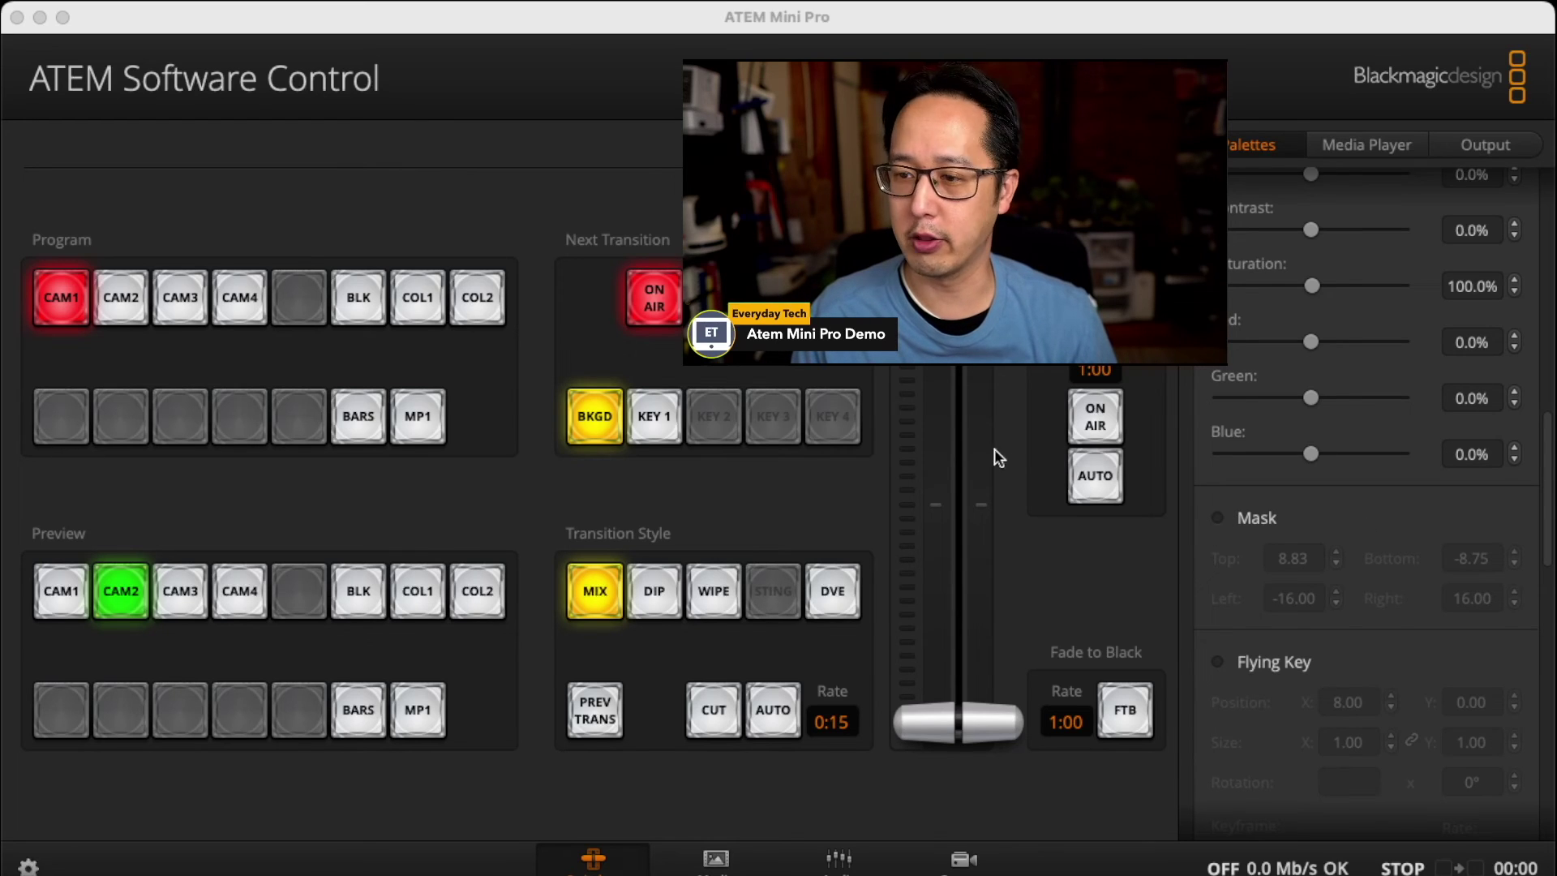
pyautogui.click(1218, 522)
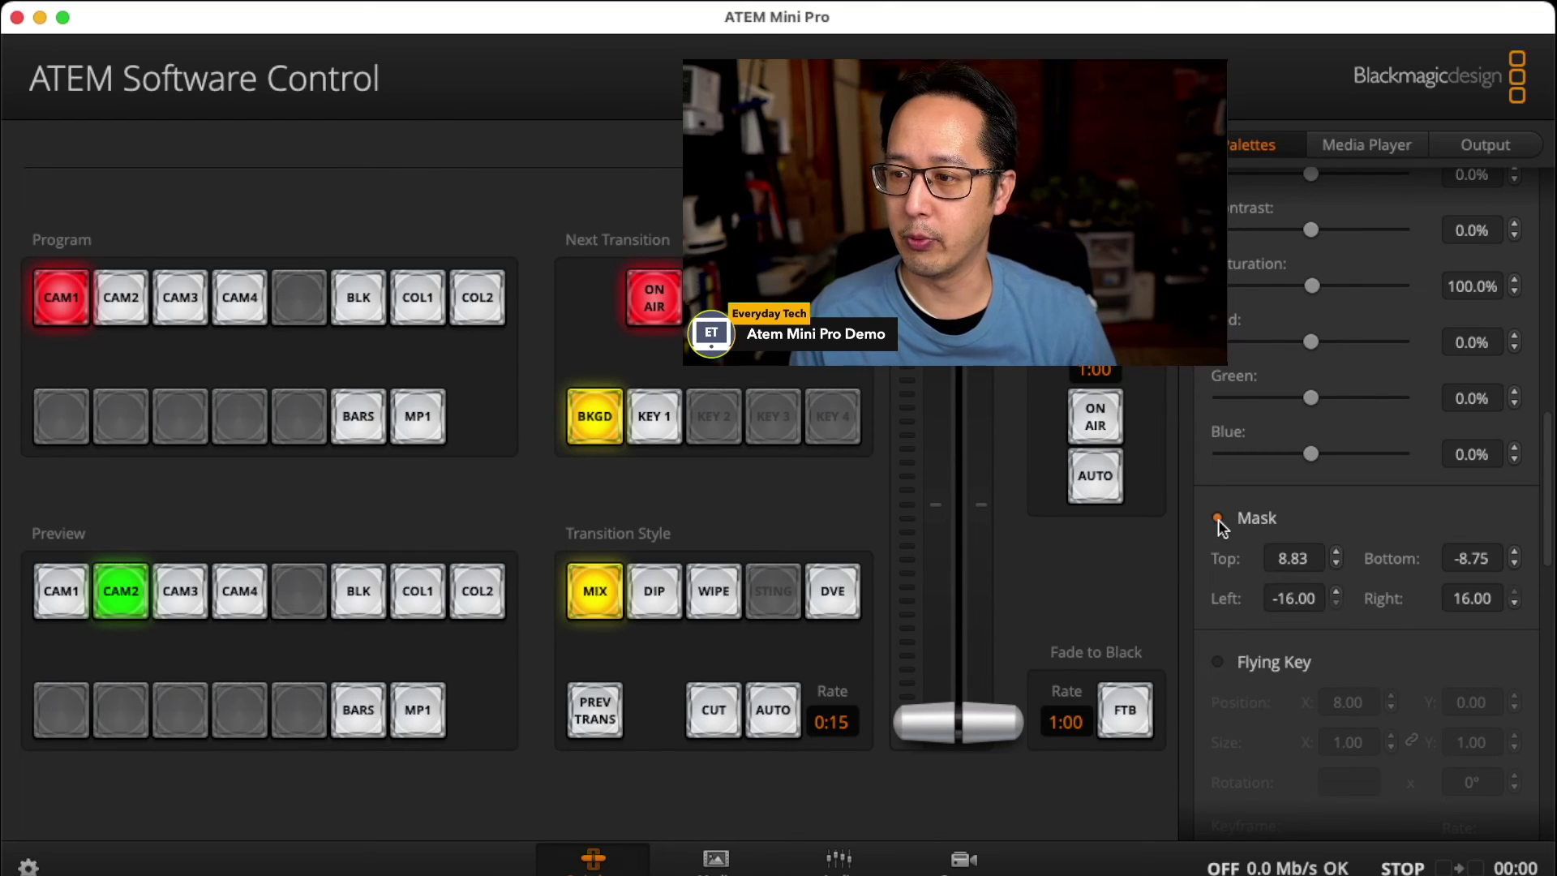